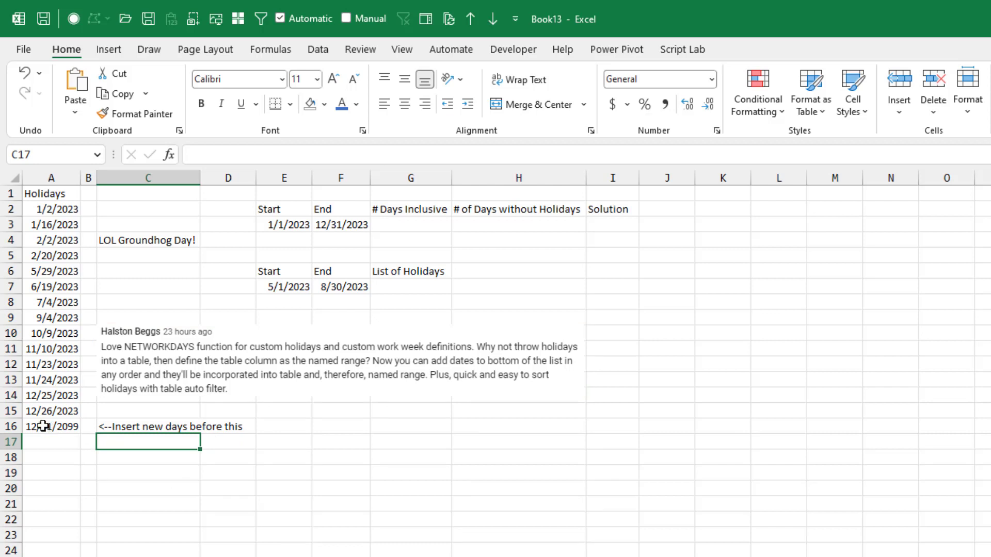
- Clear the 12/31/2099 placeholder and its note, then convert the Holidays list into a table with headers
click(42, 426)
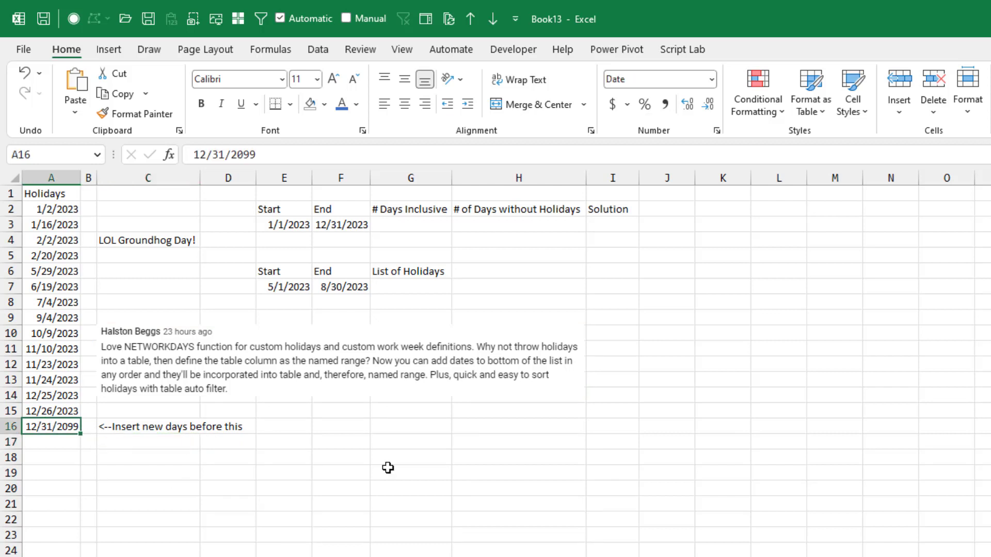
key(shift+Right)
key(shift+Right)
key(Delete)
key(Up)
key(Up)
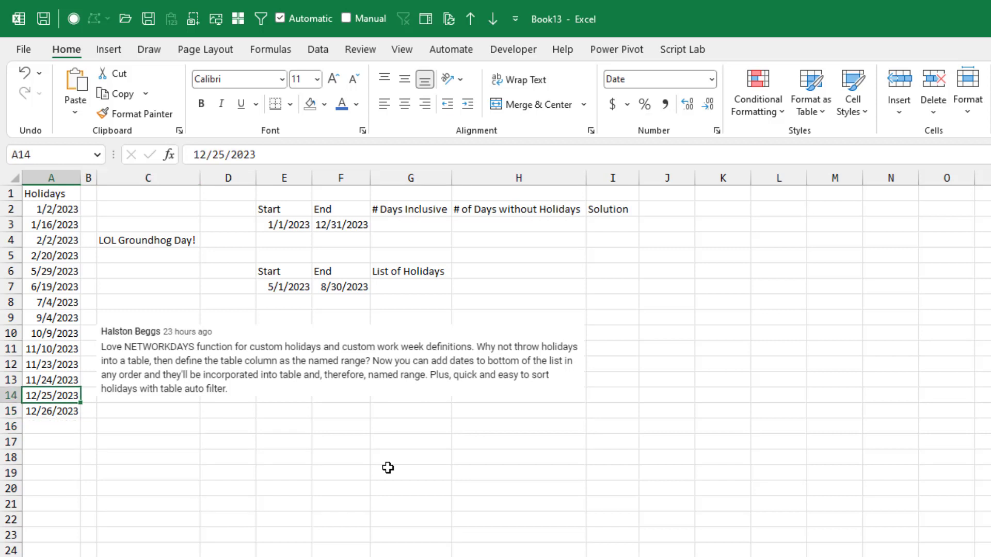
key(ctrl+Home)
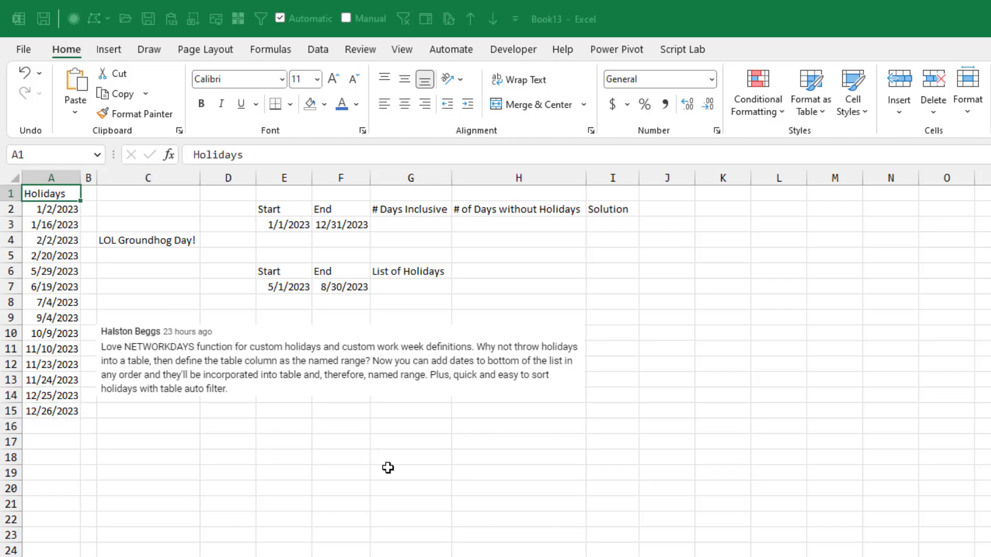
key(ctrl+t)
key(Return)
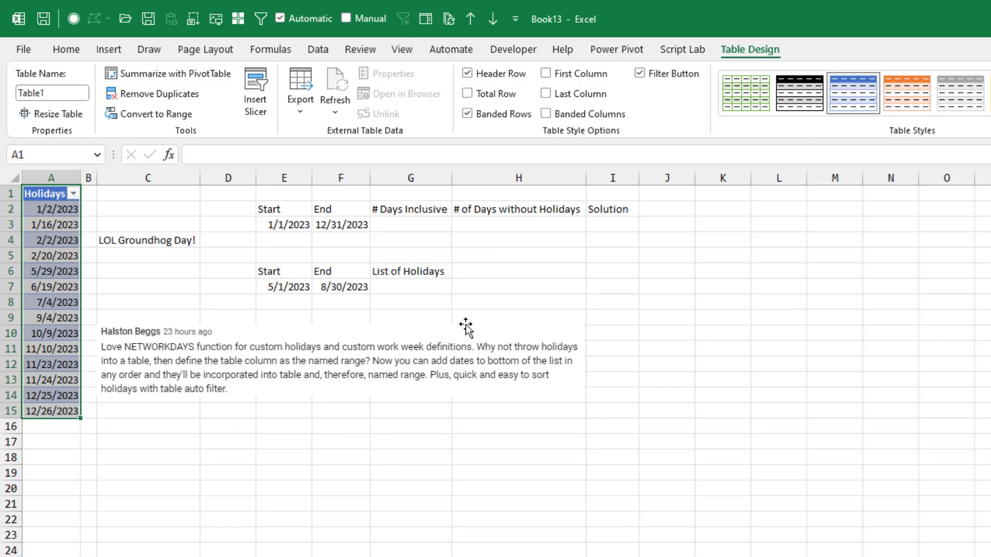
- Name the table's holiday dates HolidayRange in the Name Box
click(68, 208)
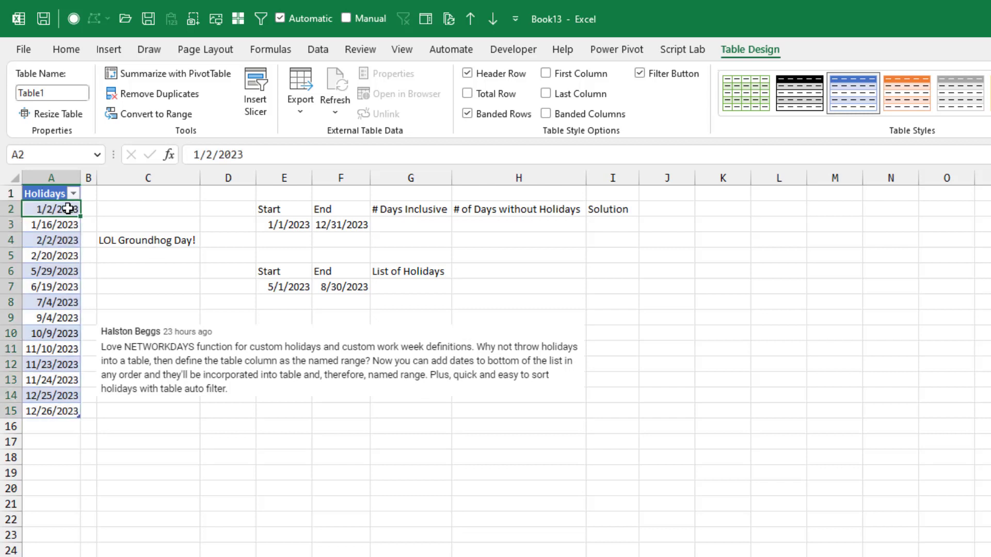
key(ctrl+a)
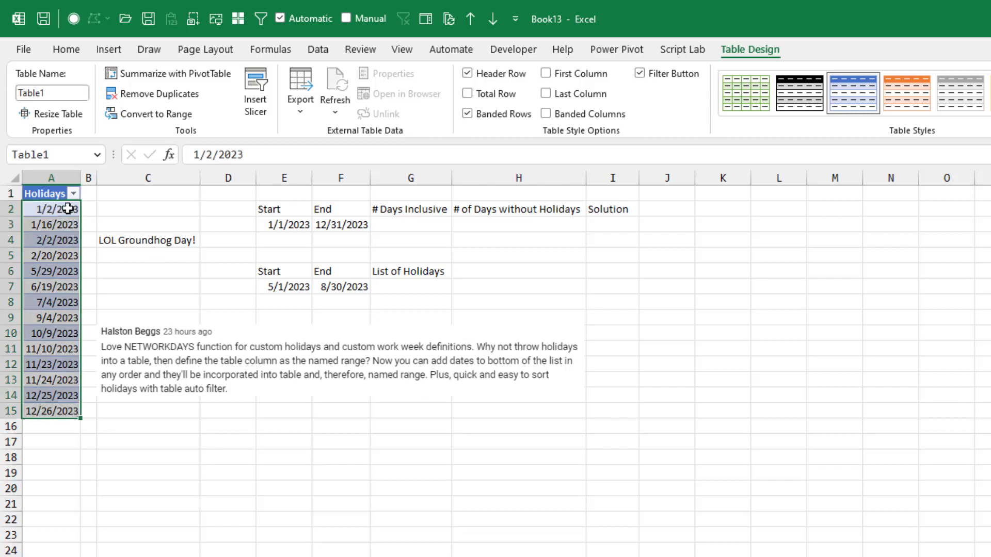
click(64, 152)
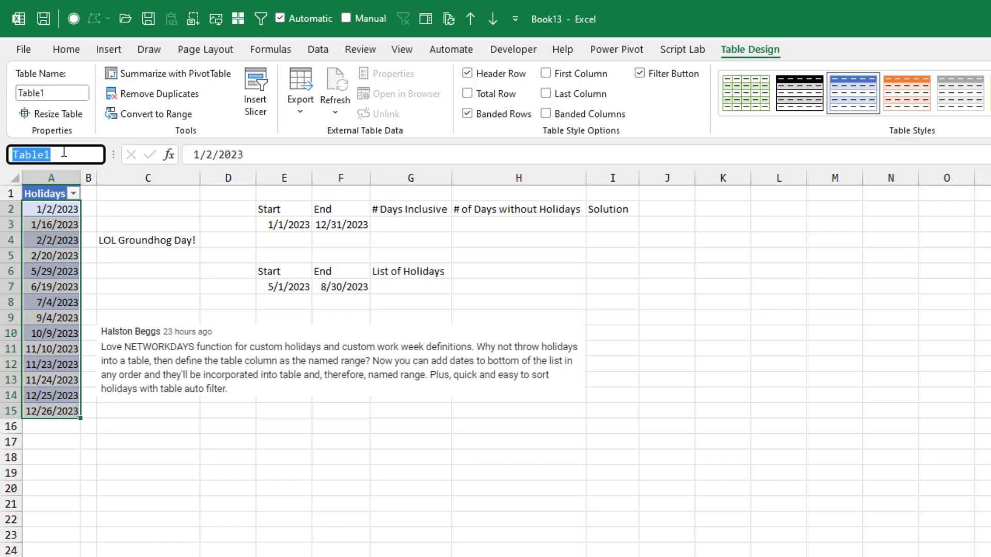
text(Holid)
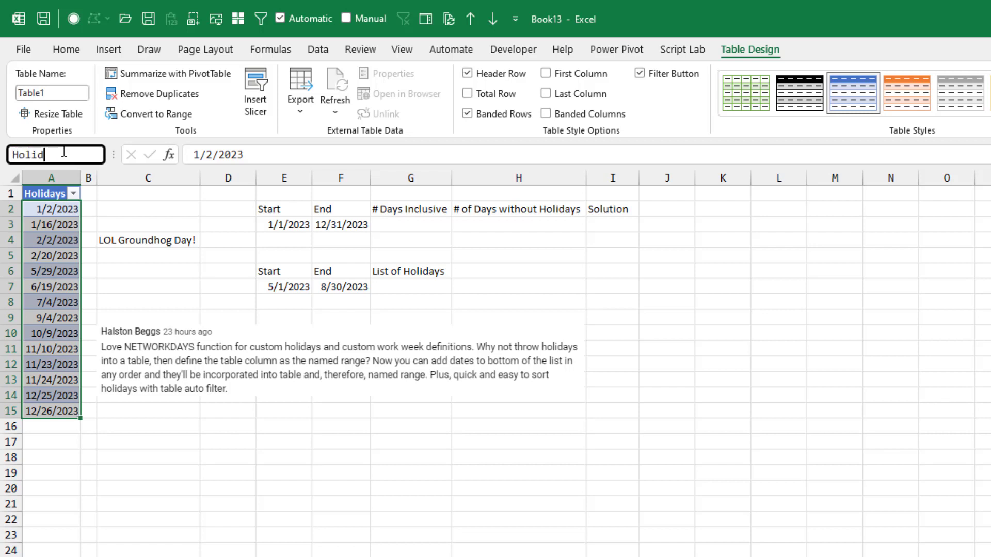
text(yayRange)
key(Return)
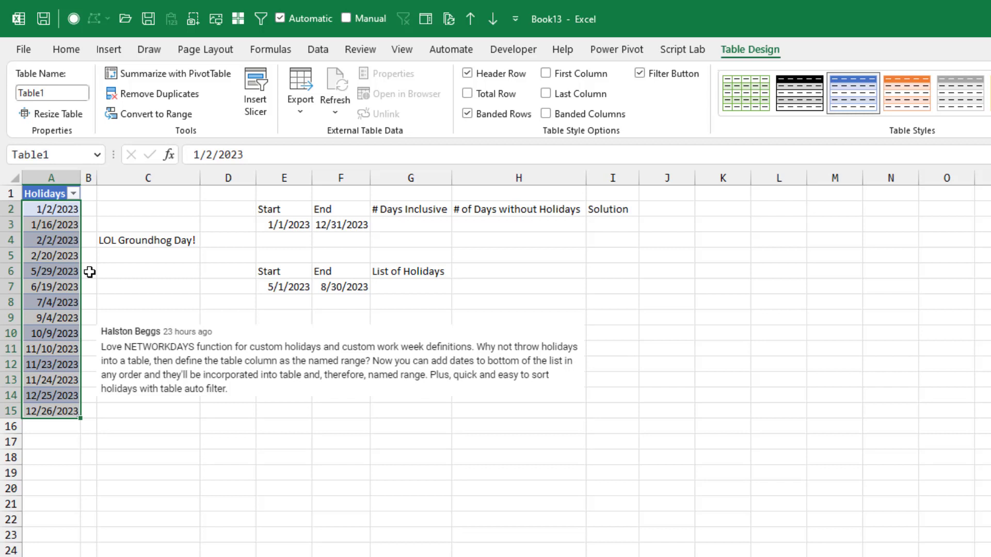
- Enter 1/1/2024 in A16 below the last holiday
click(43, 428)
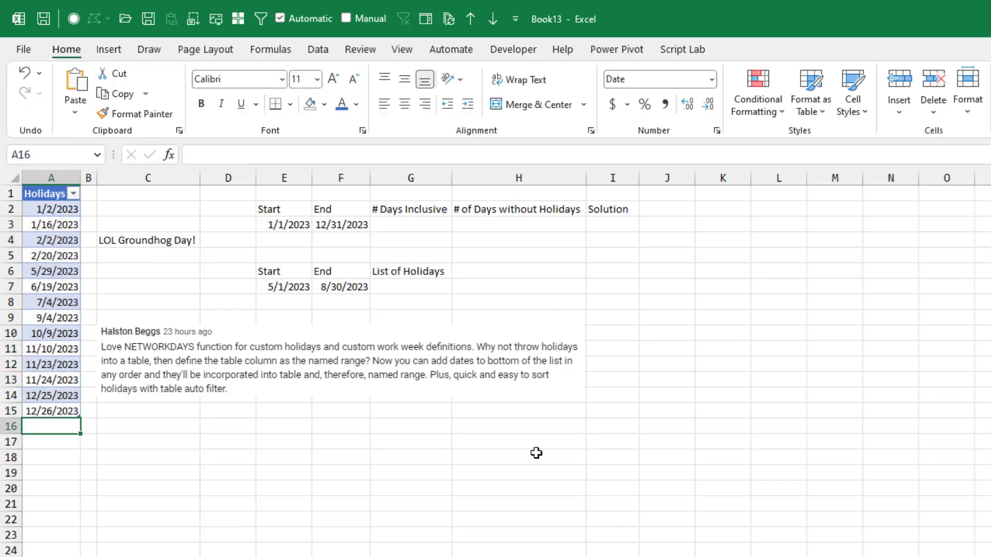
text(1/1/2)
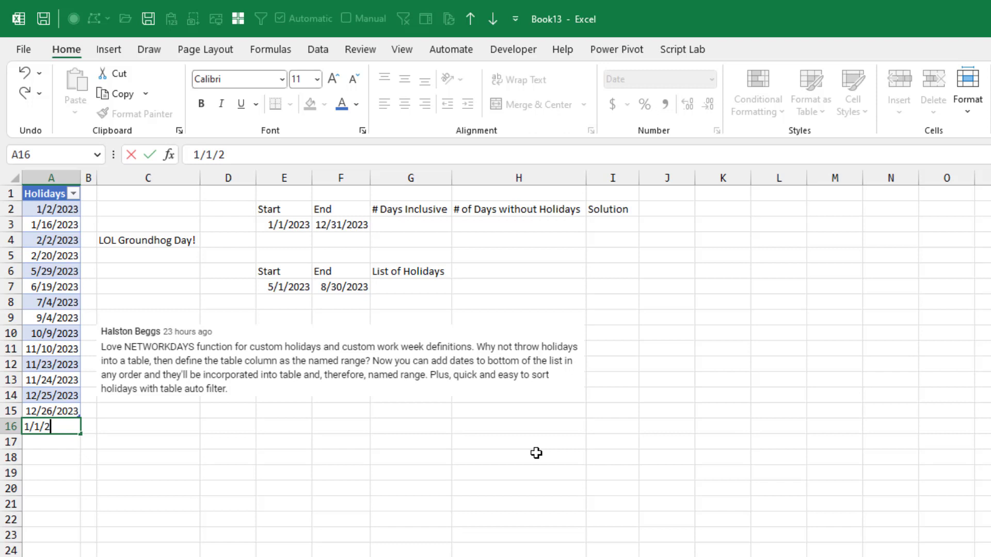
text(024)
key(Return)
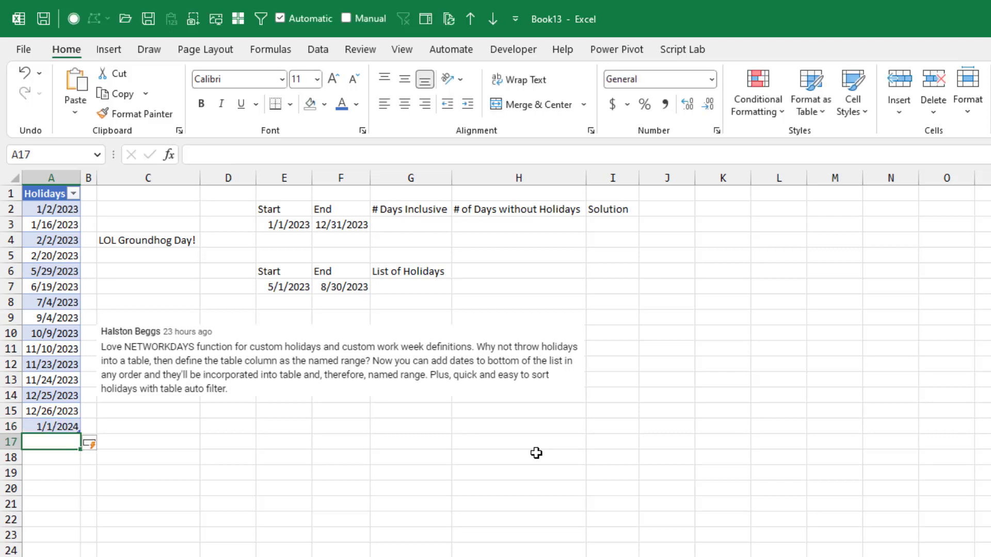
- Select Table1 from the Name Box list to confirm it now includes 1/1/2024
click(536, 453)
click(97, 154)
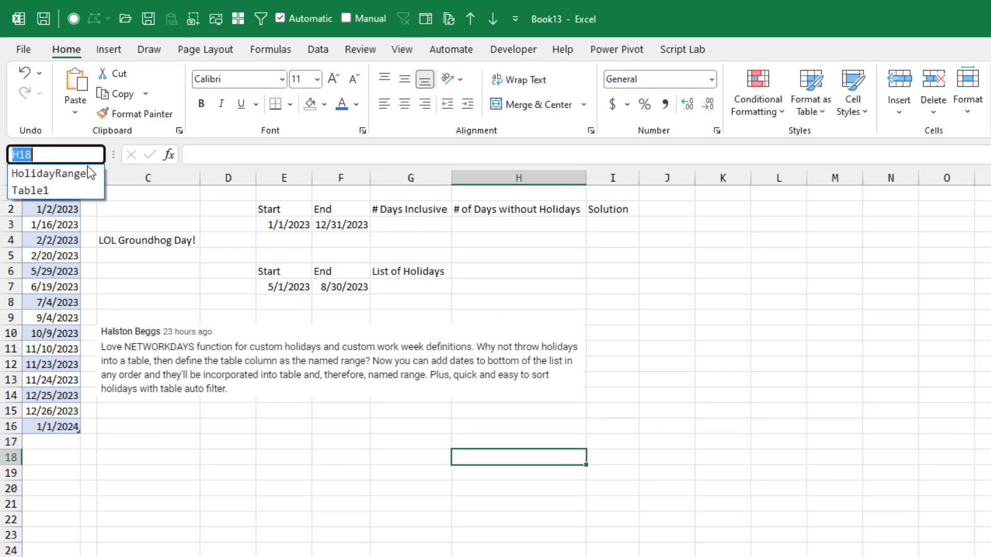
click(72, 190)
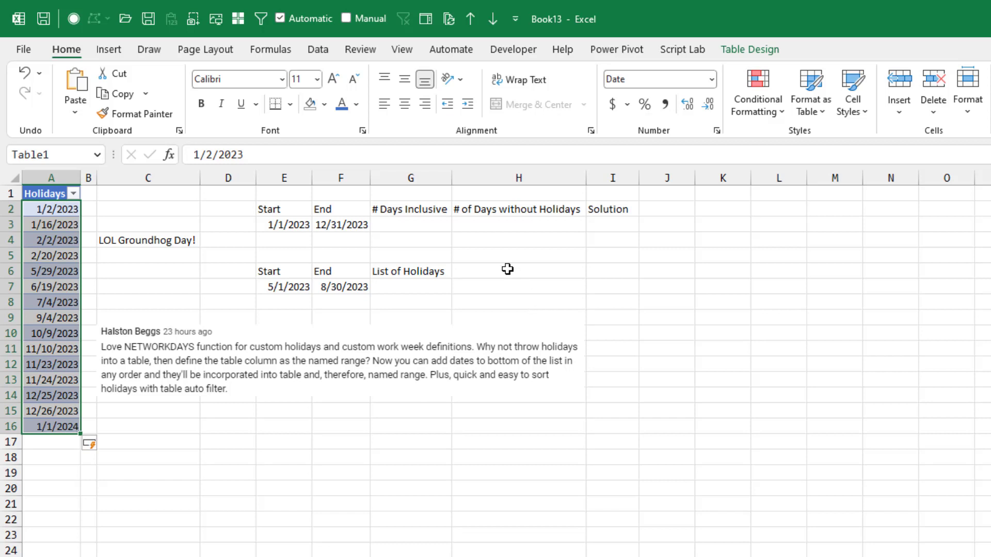
- Enter =F3-E3+1 in G3 to get 365 inclusive days
click(413, 226)
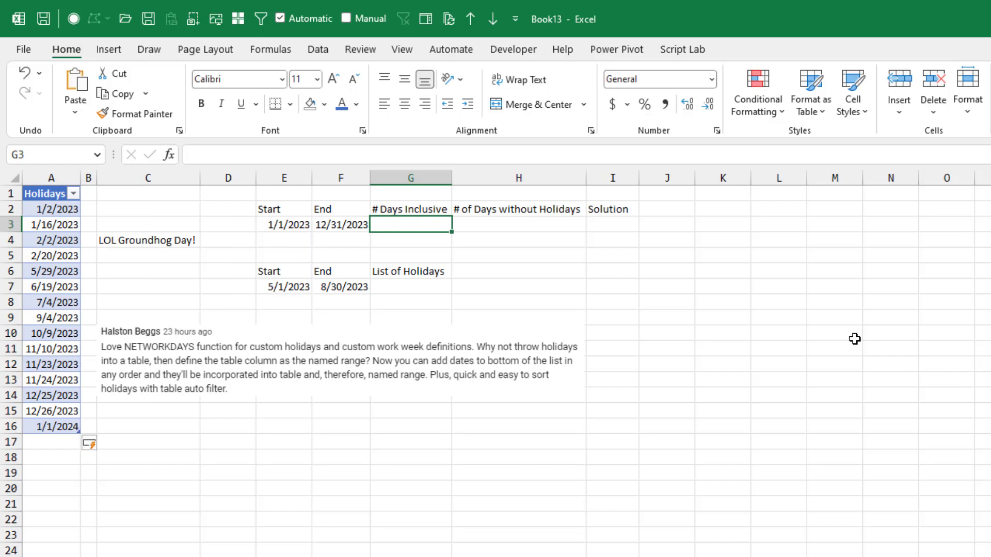
text(=)
key(Left)
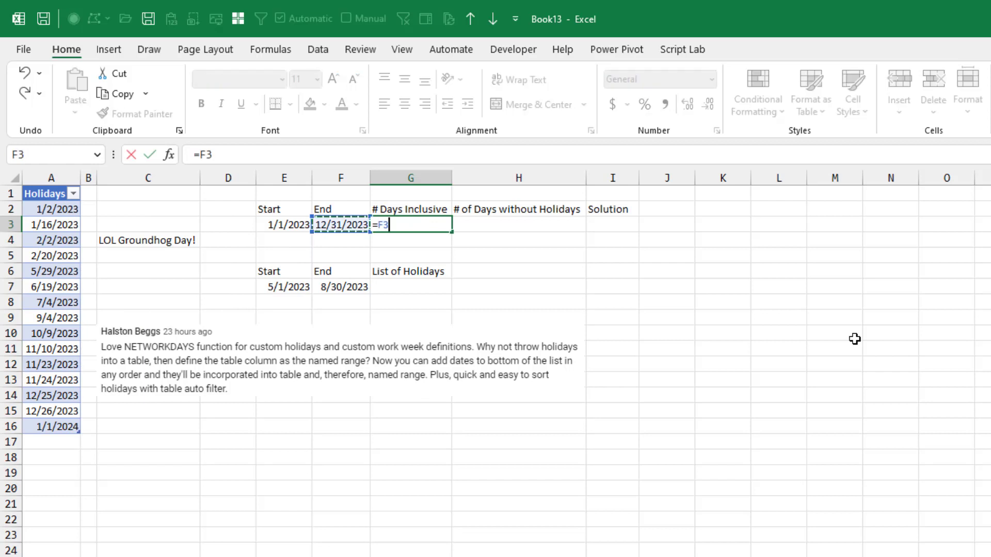
text(-)
key(Left)
key(Left)
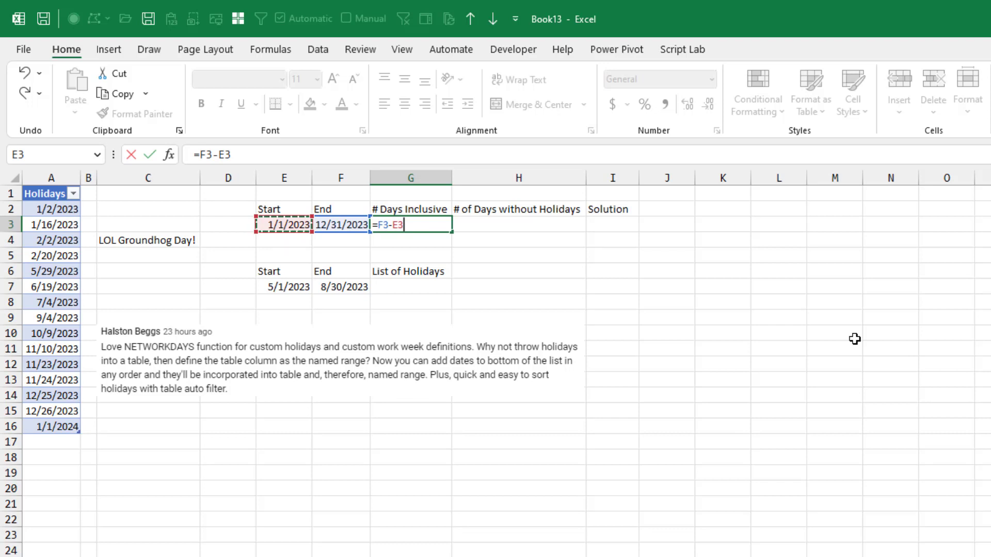
text(+1)
key(Return)
key(Up)
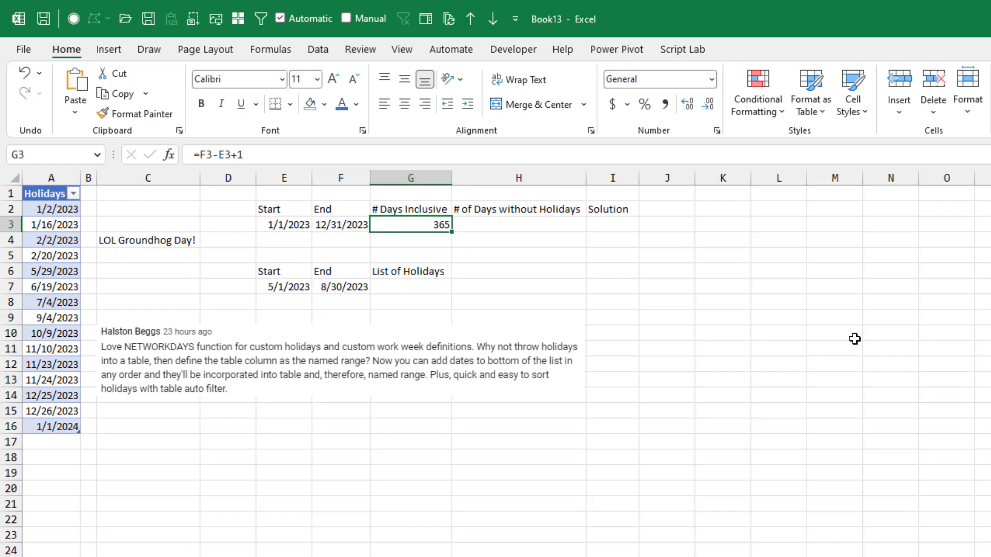
key(Right)
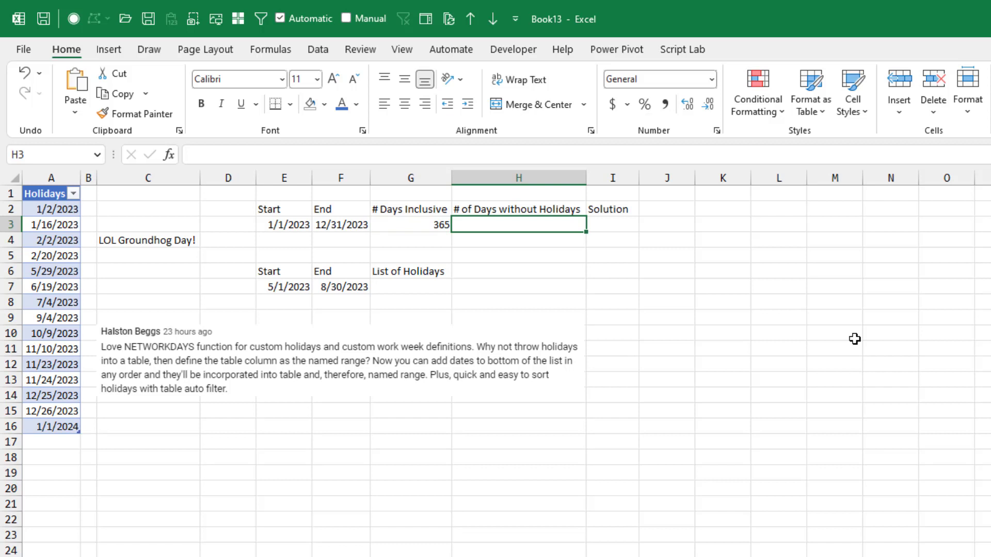
- Enter =NETWORKDAYS.INTL(E3,F3,"0000000",HolidayRange) in H3, returning 351 days
text(=)
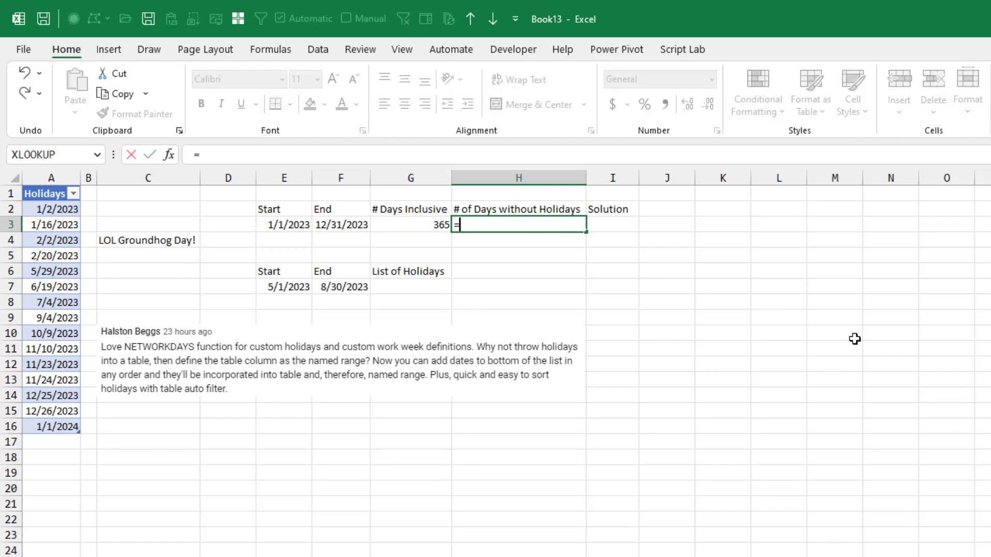
text(NET)
key(Down)
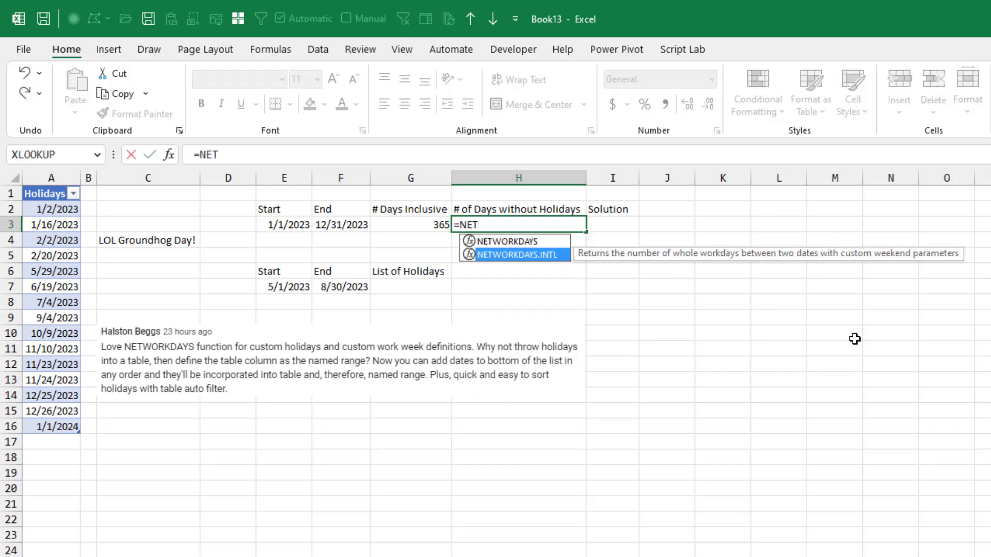
key(Tab)
key(Left)
key(Left)
key(Left)
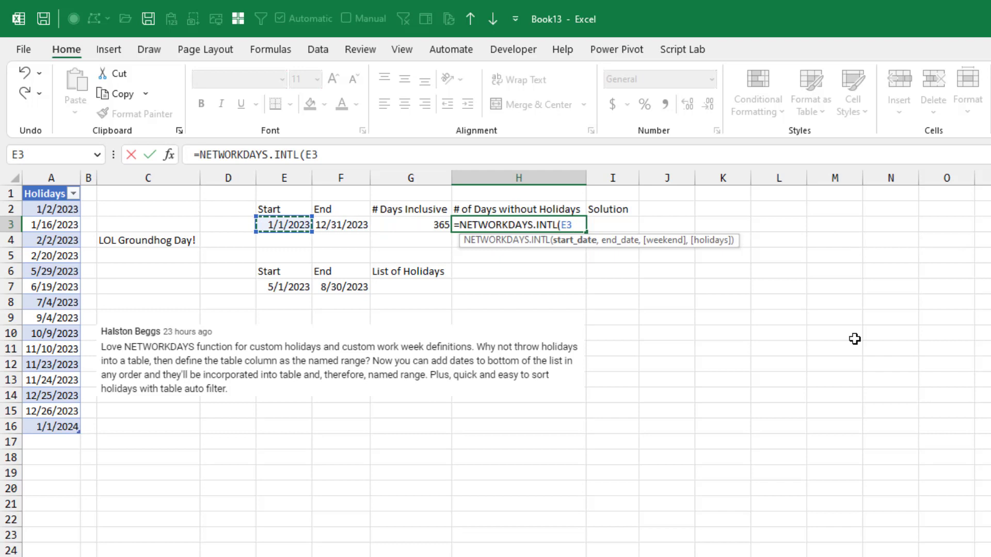
text(,)
key(Left)
key(Left)
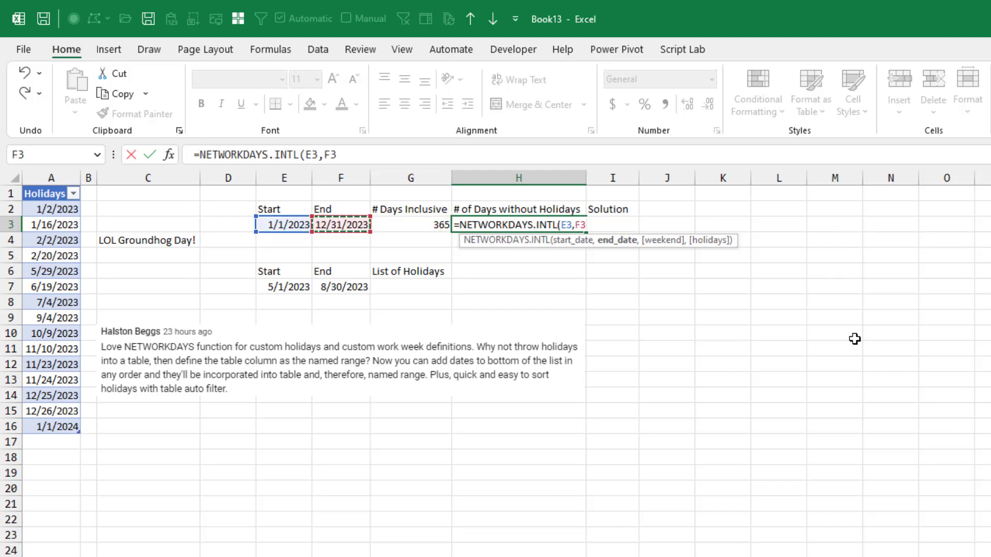
text(,)
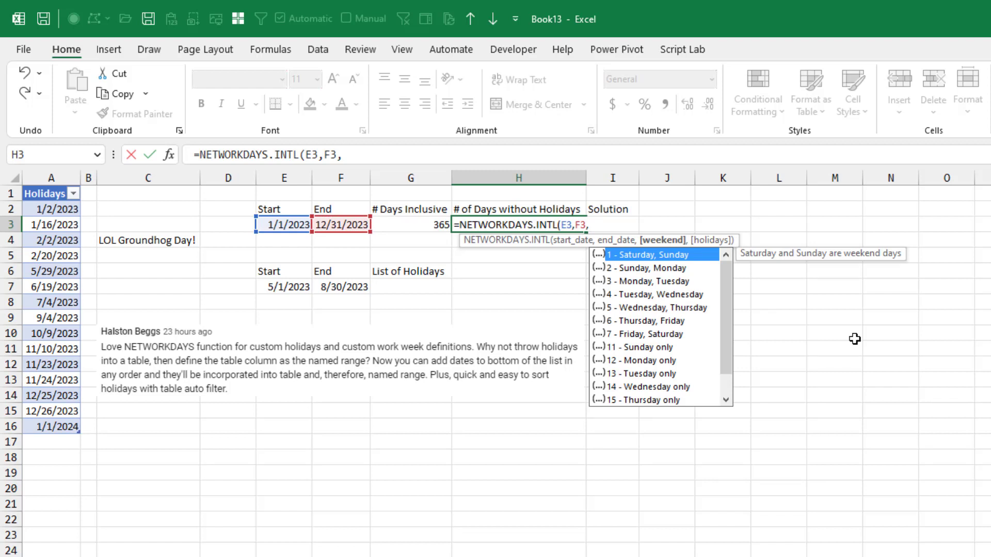
text(")
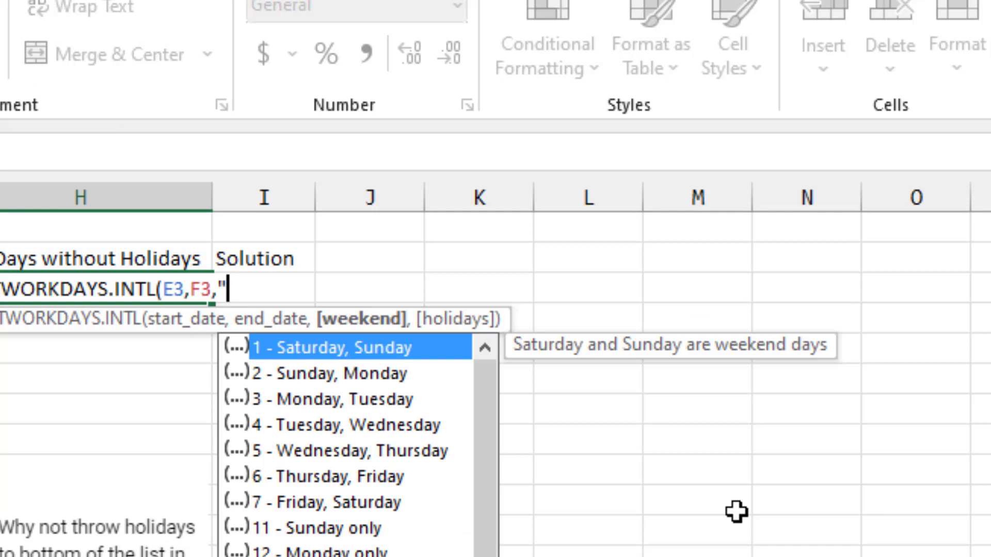
text(0000000)
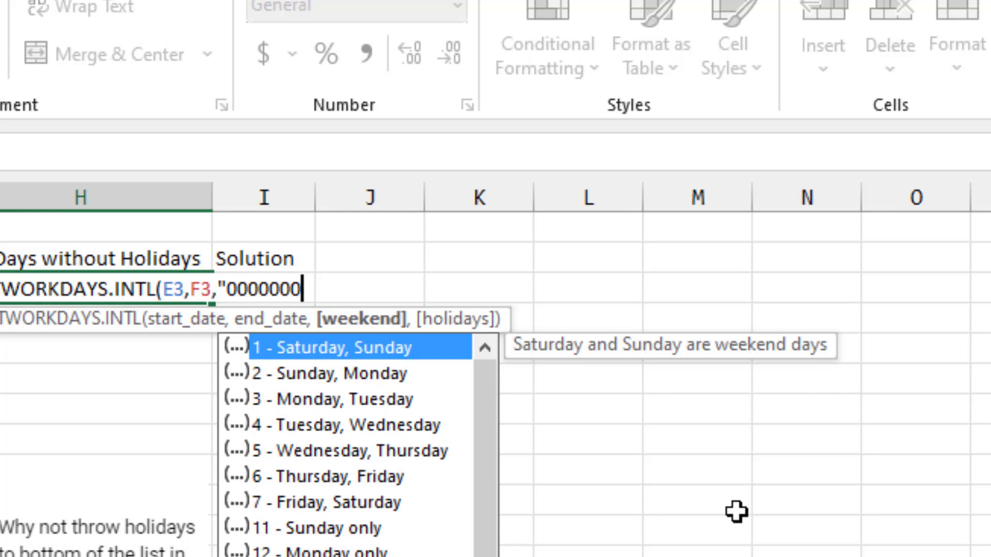
text(",)
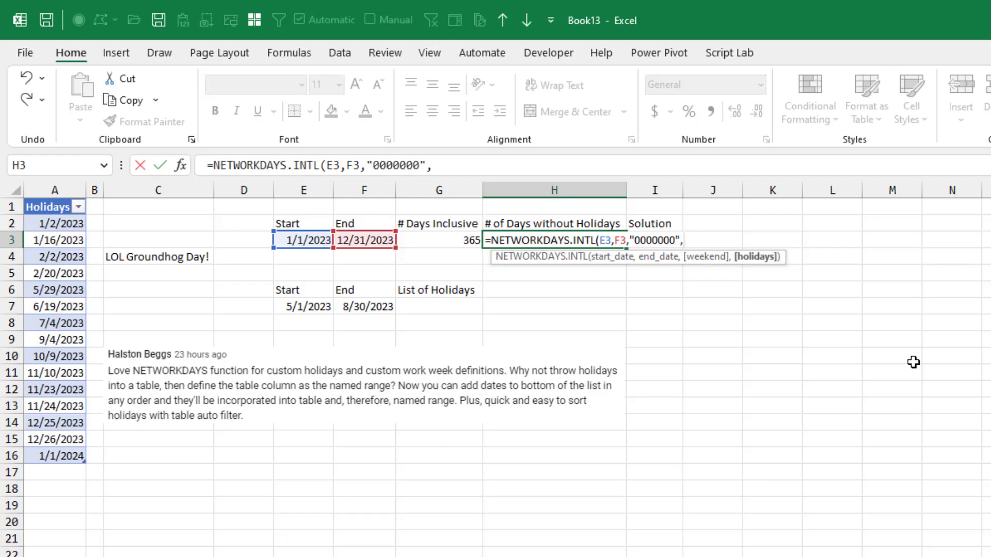
text(hol)
key(Tab)
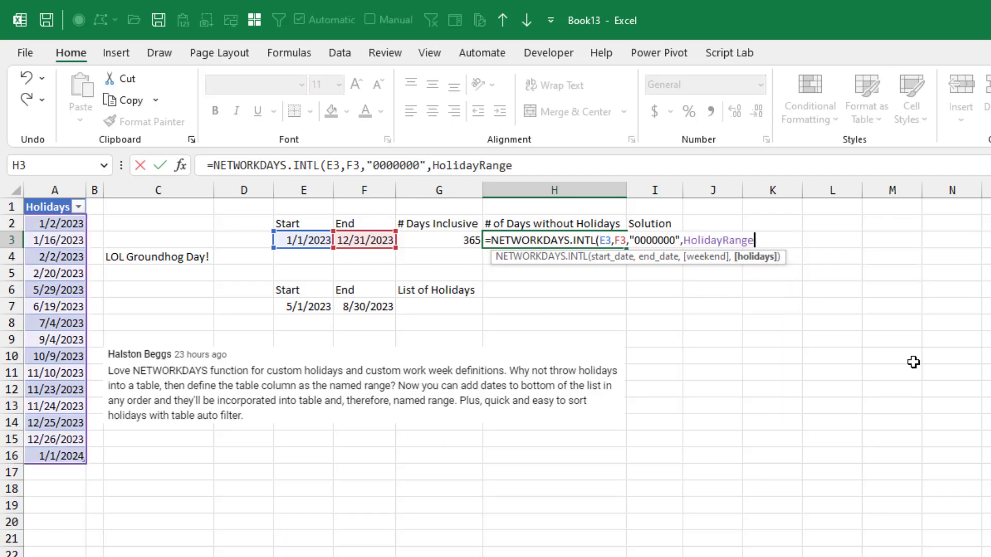
text())
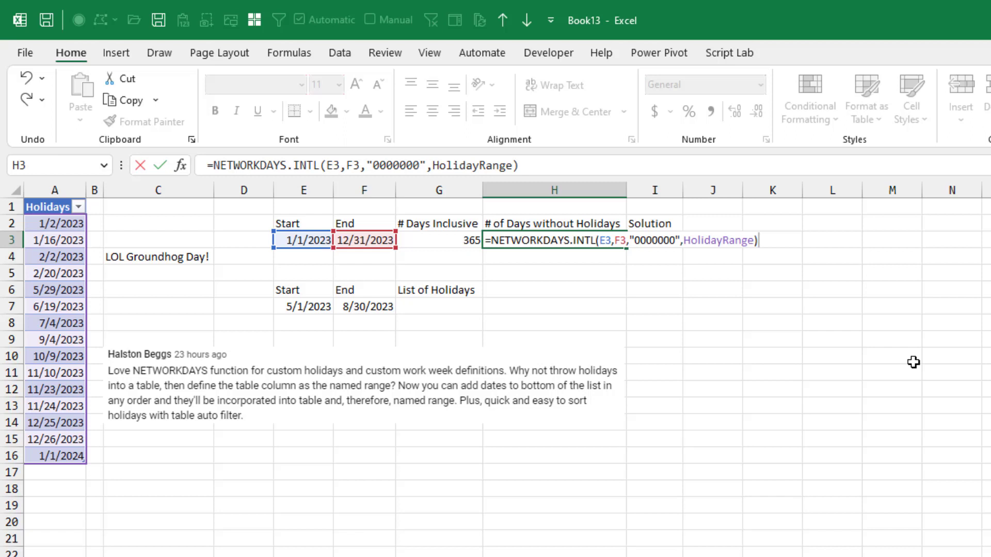
key(Return)
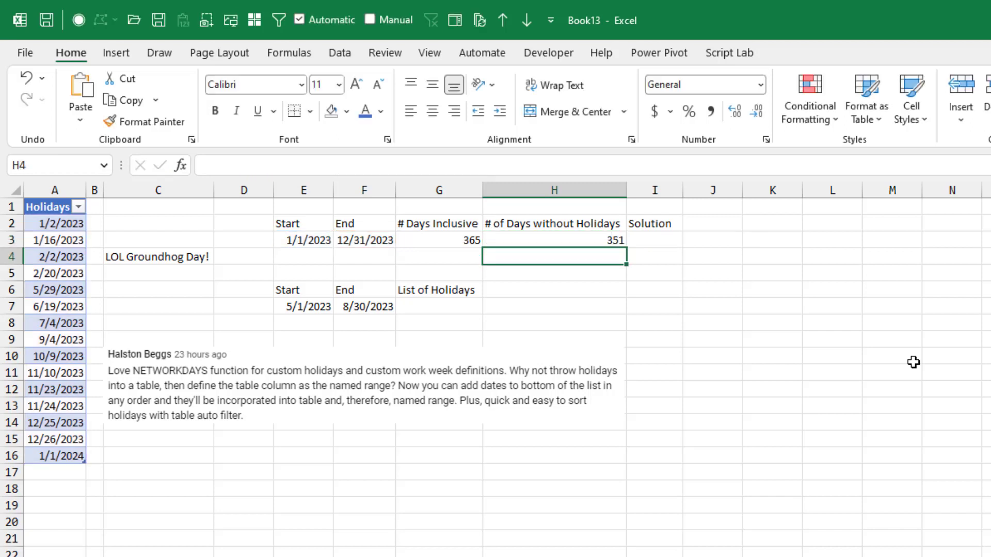
key(Up)
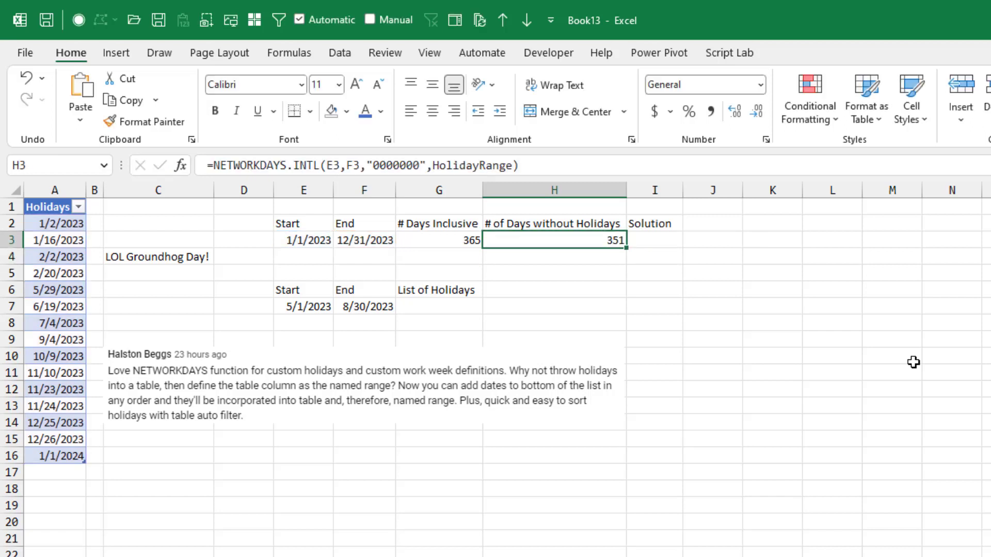
- Enter =G3-H3 in I3 to get the holiday count
key(Right)
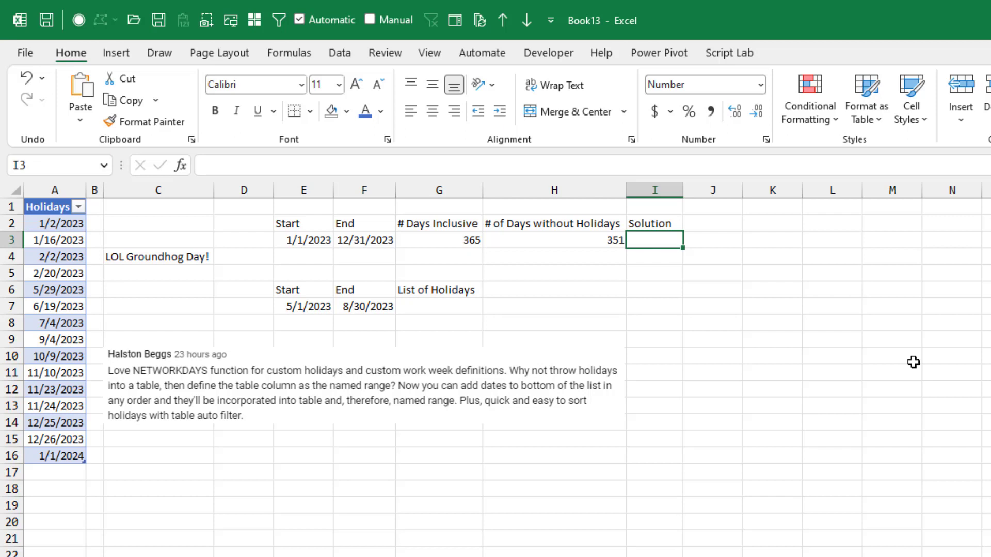
key(Left)
key(ctrl+Left)
key(ctrl+Left)
key(Up)
key(shift+Down)
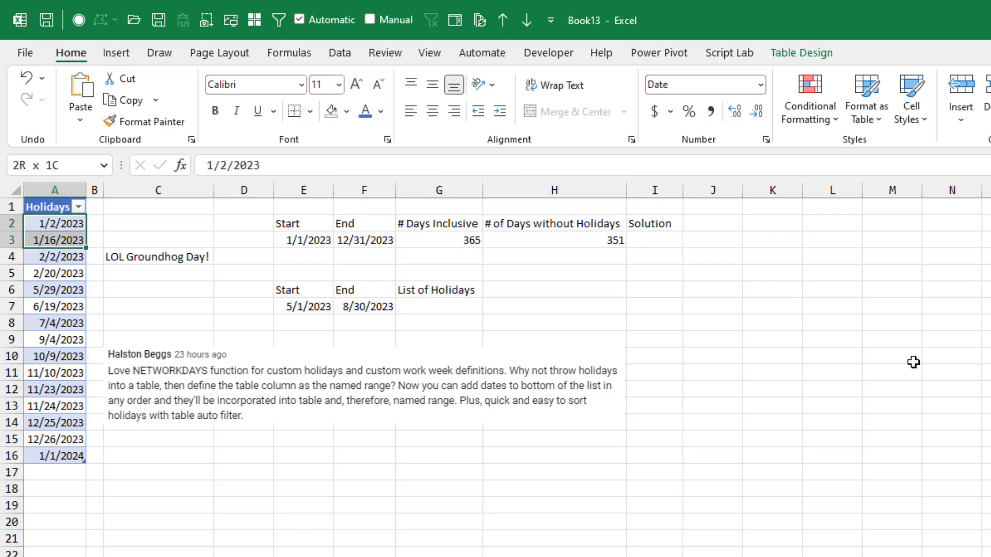
key(shift+Down)
key(shift+Down)
key(shift+Down)
key(shift+Down)
key(shift+Down)
key(shift+Down)
key(shift+Down)
key(shift+Down)
key(shift+Down)
key(shift+Down)
key(shift+Down)
key(shift+Down)
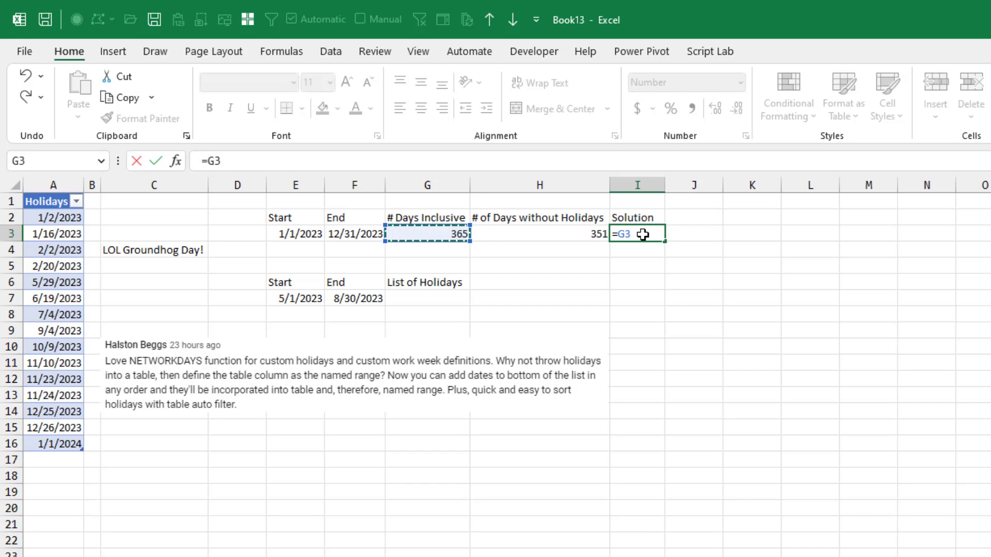
text(-)
key(Left)
key(Return)
- Show I3's result 14 as a whole number by removing both decimal places
click(643, 233)
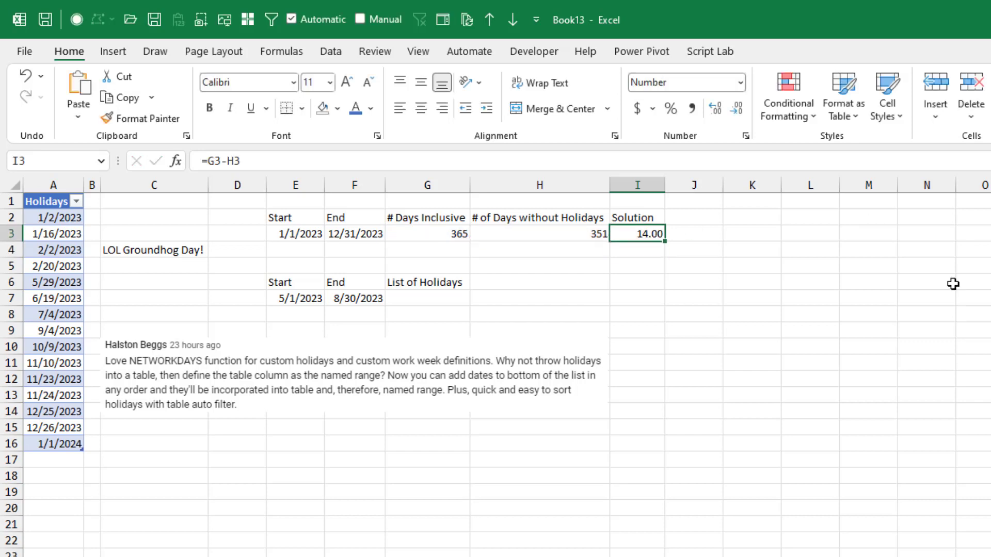
click(737, 110)
click(737, 110)
- Replace the G3 reference in I3's formula with G3's calculation (F3-E3+1)
click(451, 236)
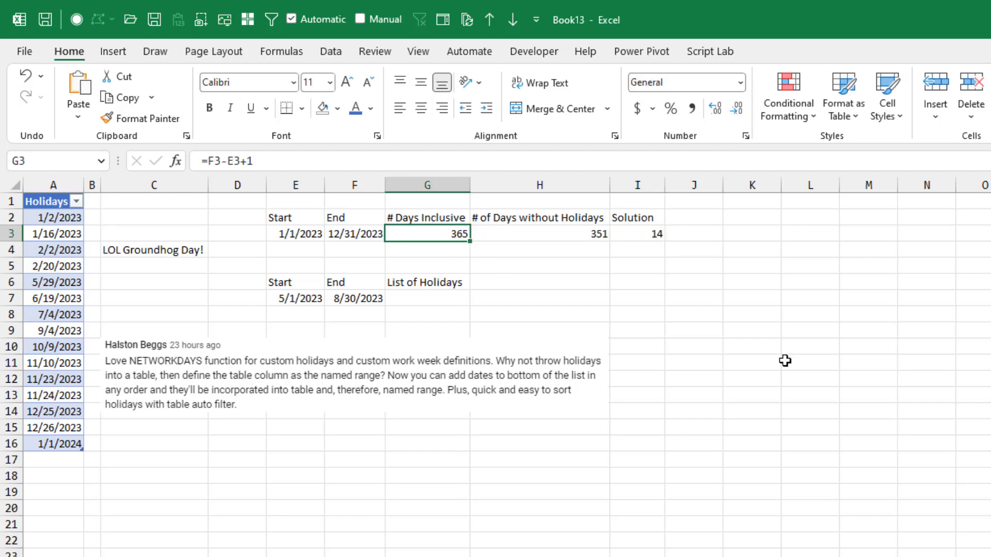
key(F2)
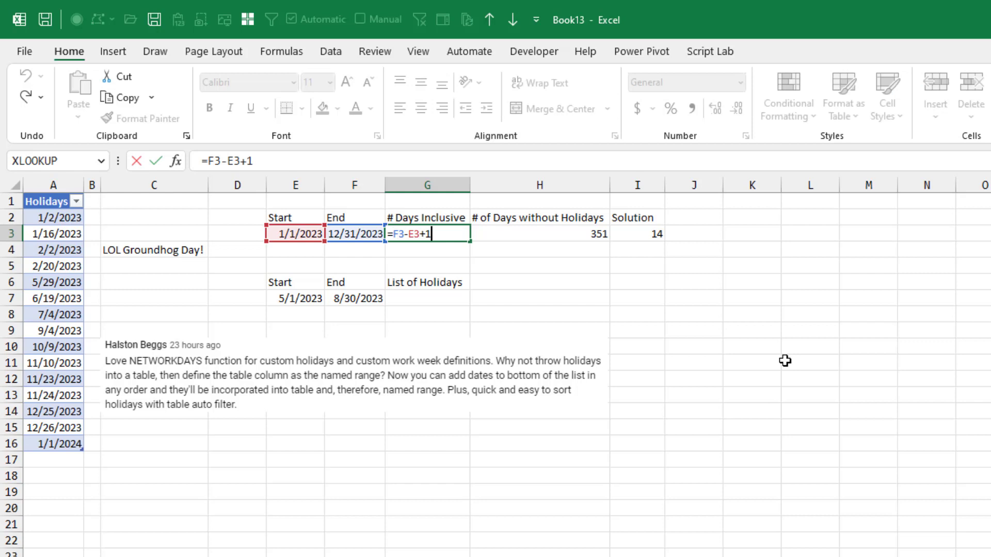
key(shift+Home)
key(ctrl+c)
key(Escape)
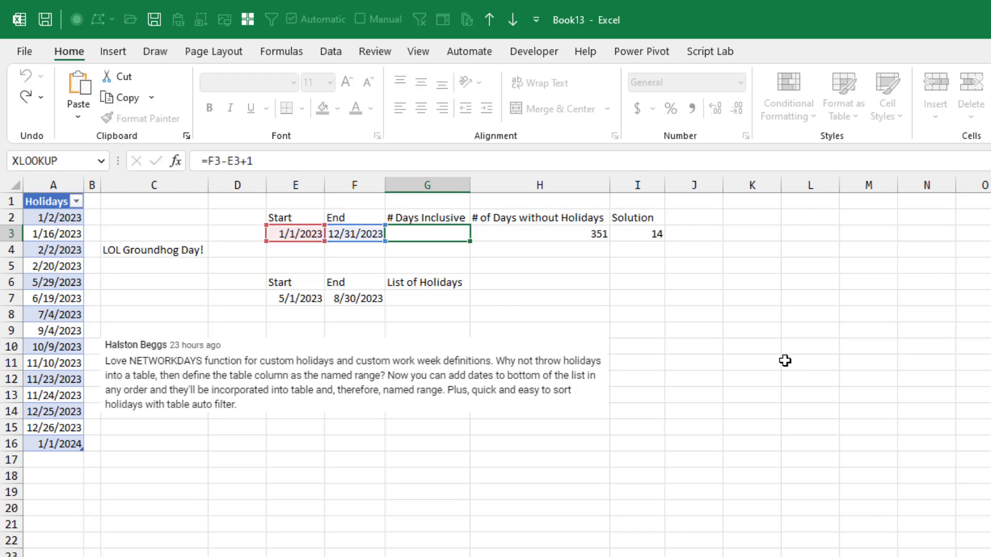
key(Right)
key(Right)
key(F2)
key(Left)
key(Left)
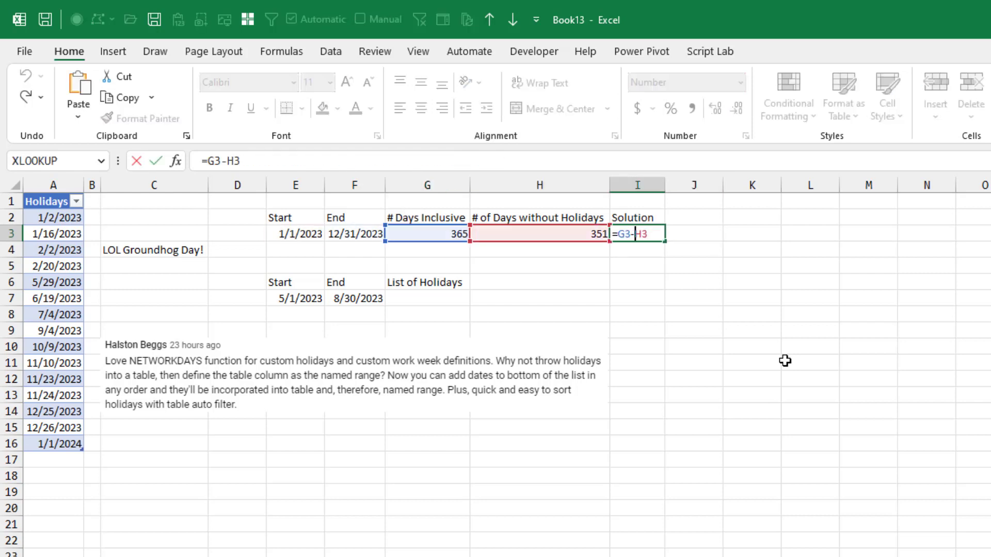
key(shift+Right)
key(shift+Right)
key(BackSpace)
text((F3-E3+1)
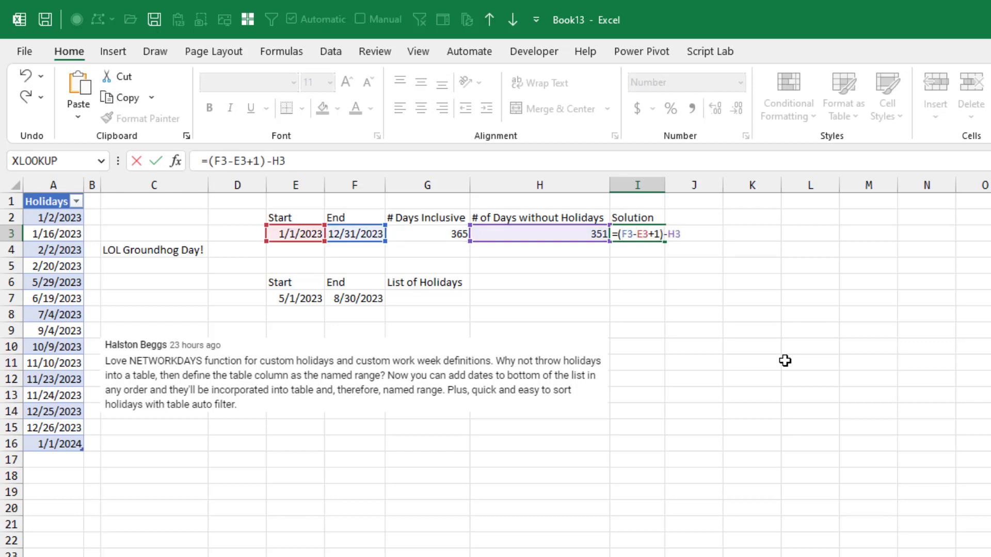
key(Left)
key(Left)
- Replace the H3 reference in I3 with H3's NETWORKDAYS.INTL formula, still returning 14
key(Right)
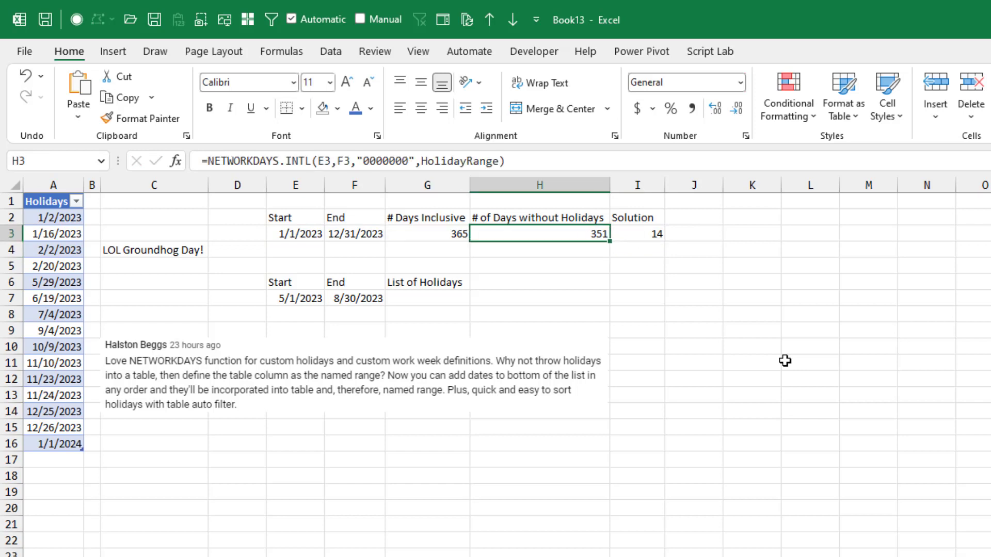
key(F2)
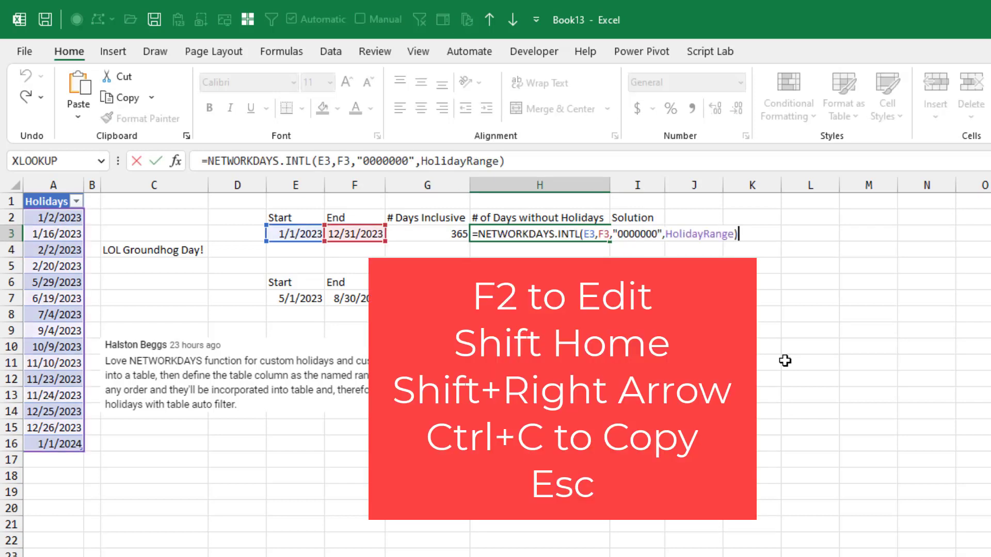
key(shift+Home)
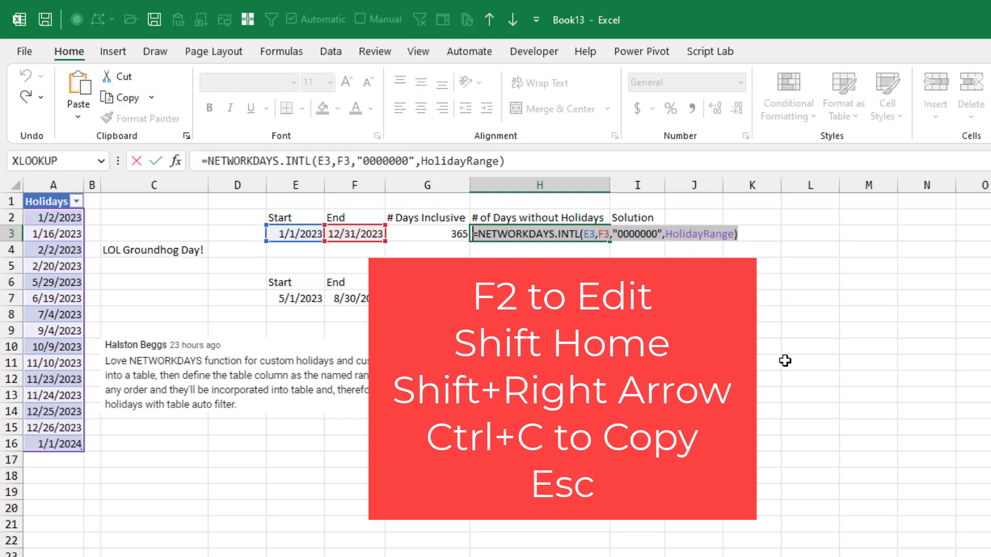
key(shift+Right)
key(ctrl+c)
key(Escape)
key(Right)
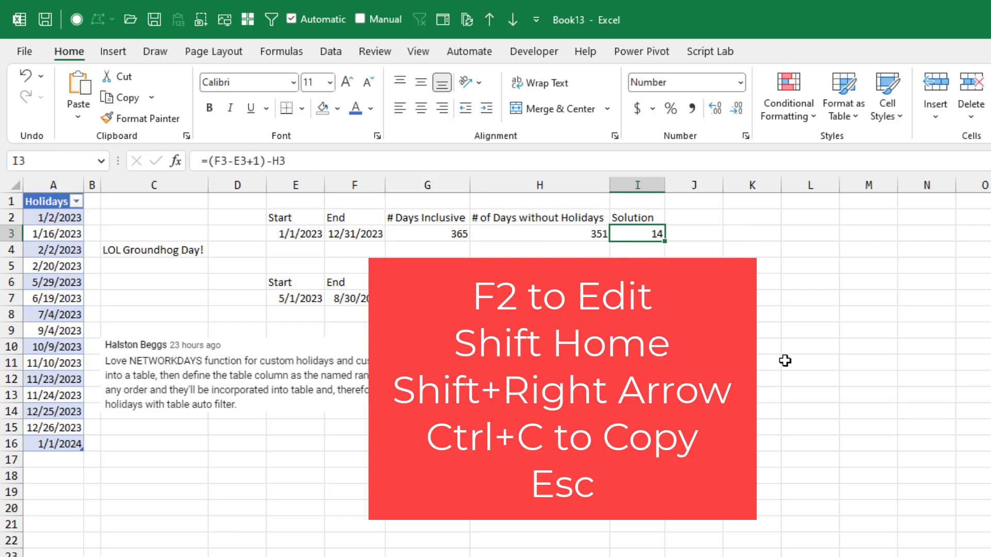
key(F2)
key(BackSpace)
key(BackSpace)
key(ctrl+v)
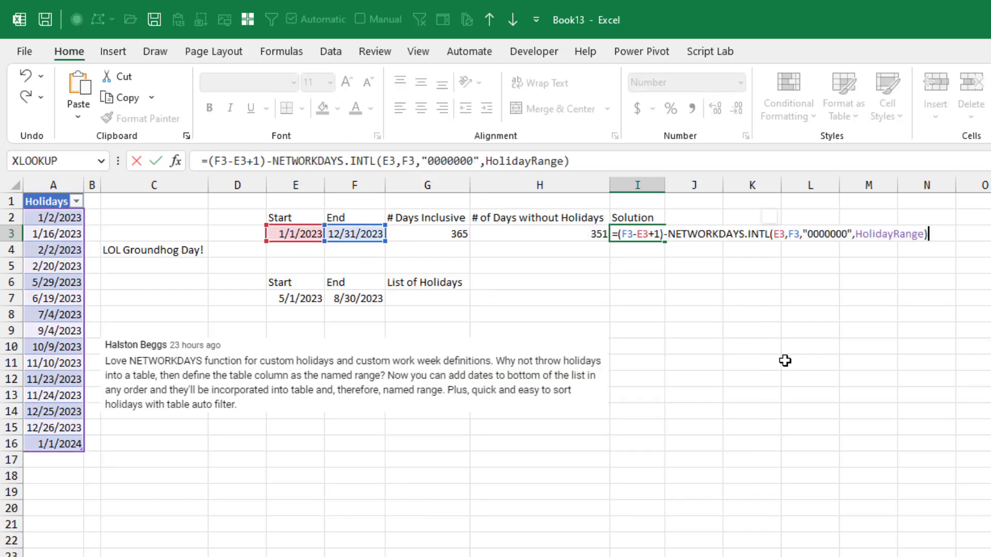
key(ctrl+Return)
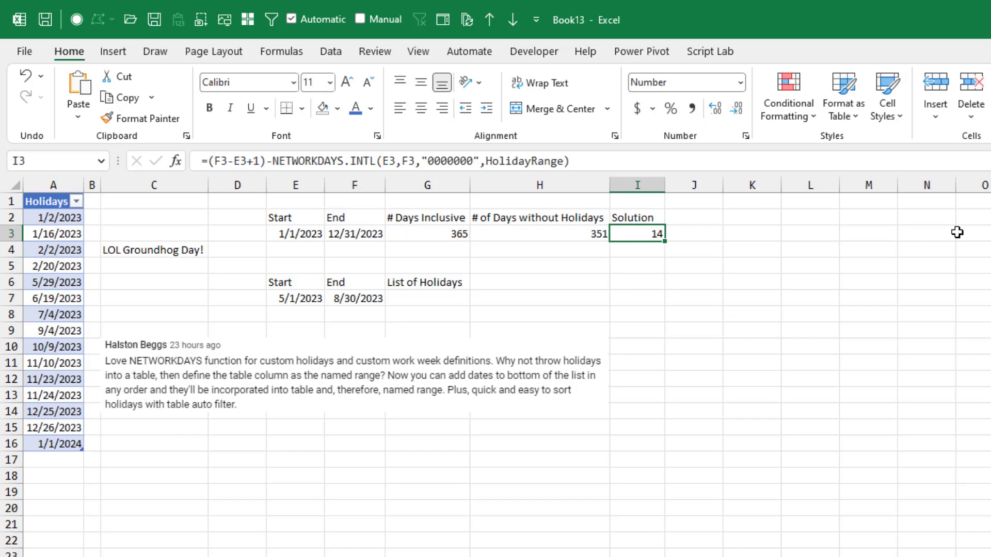
- Move the comment picture down to row 20 and begin =FILTER(HolidayRange in G7
drag(182, 360, 109, 515)
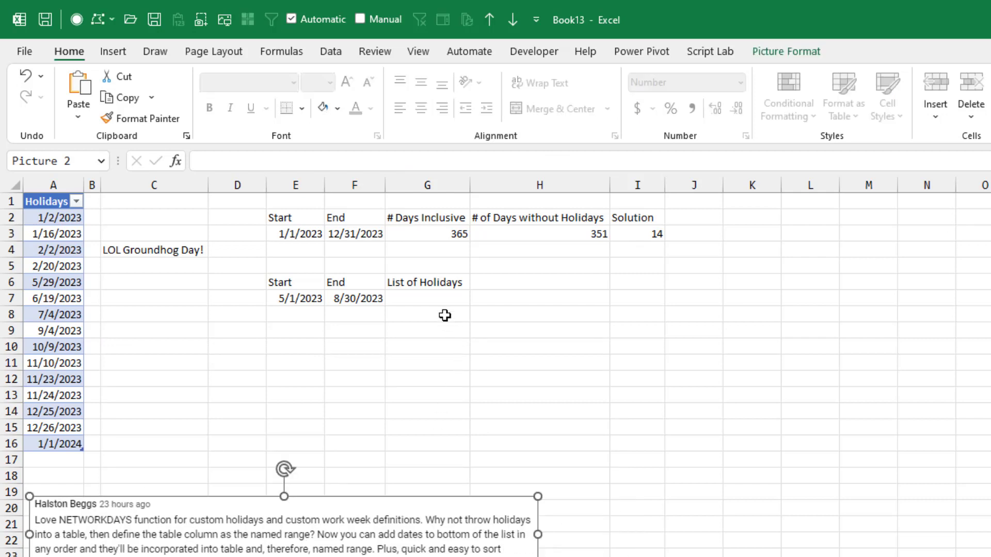
click(437, 300)
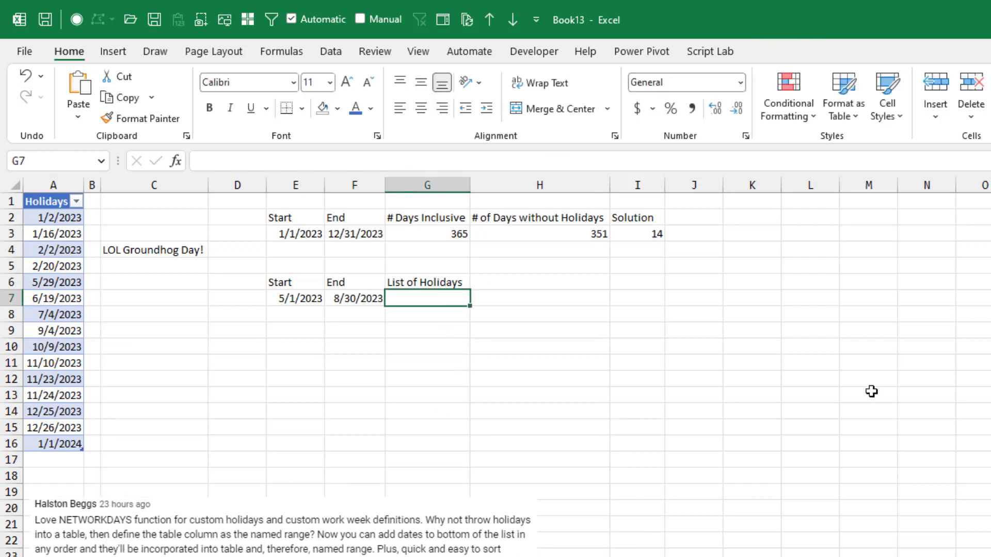
text(=FILTER()
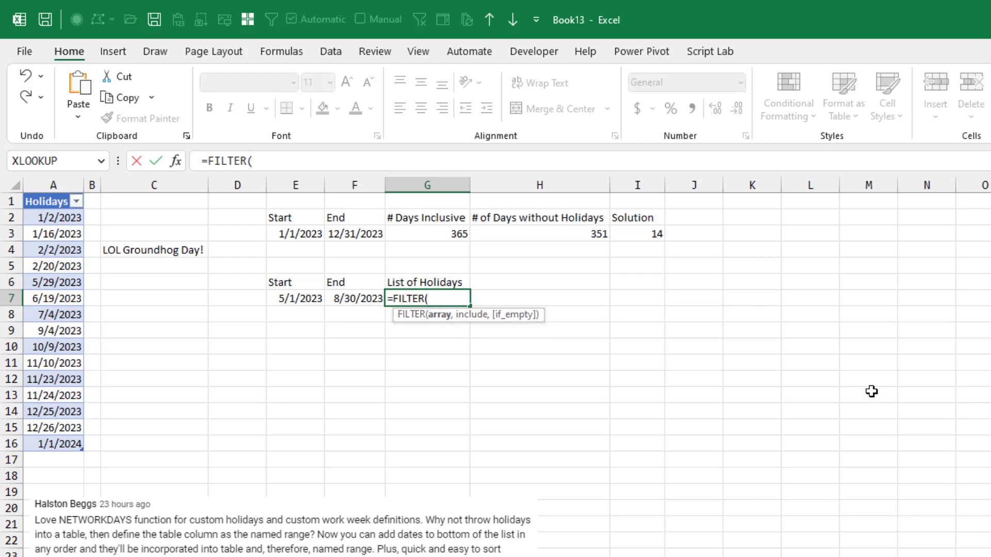
text(Ho)
key(Tab)
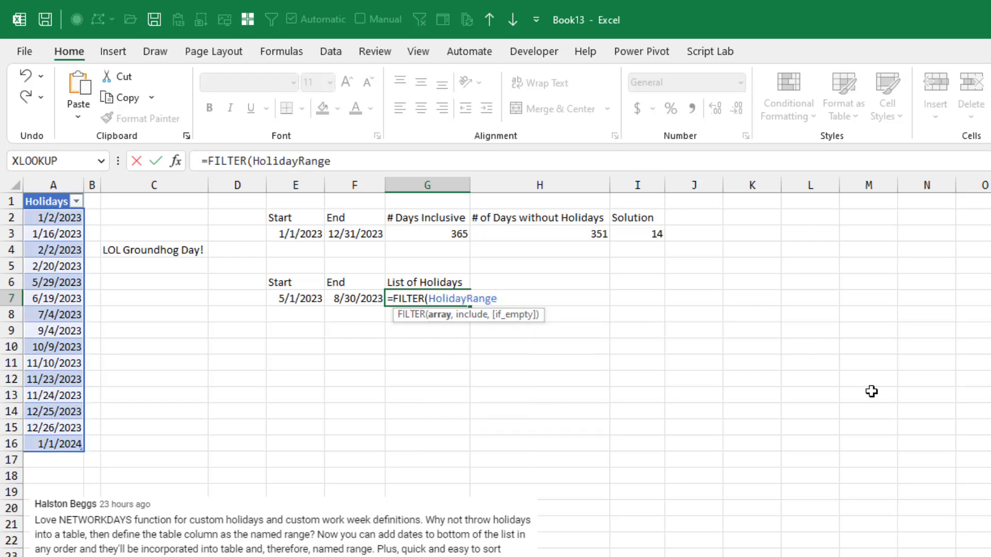
- Add the criteria (HolidayRange>=E7)*(HolidayRange<=F7) and the "No Holidays in this range" fallback
text(,)
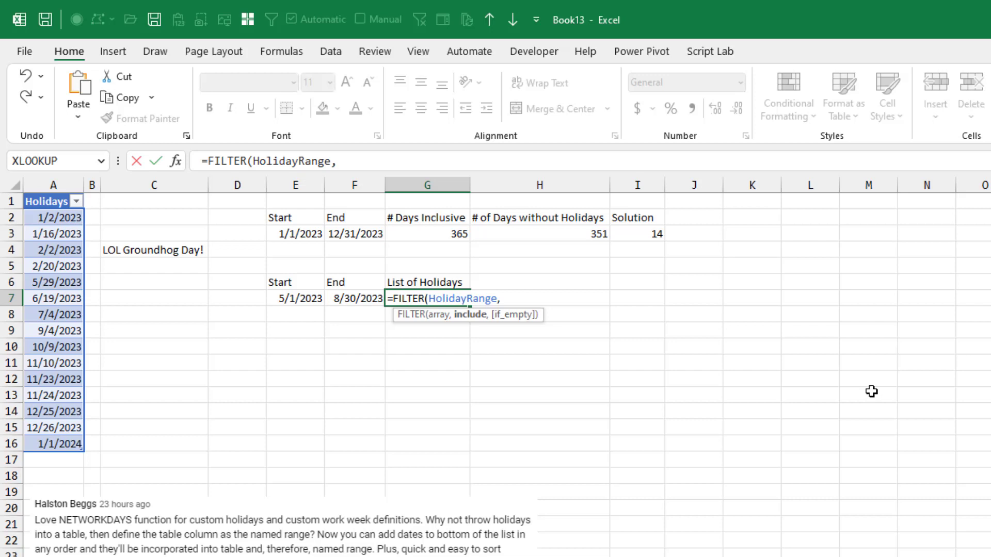
text((Hol)
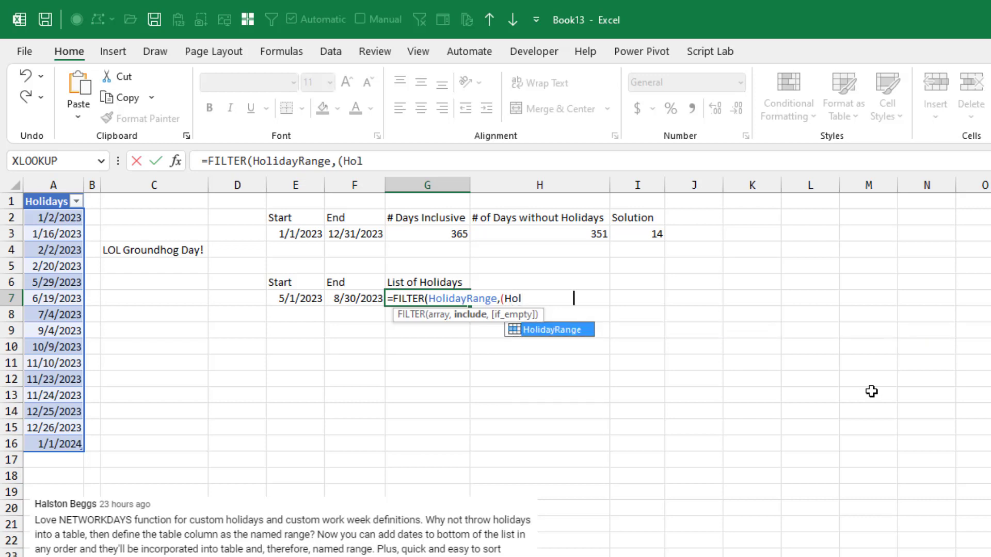
key(Tab)
text(>=)
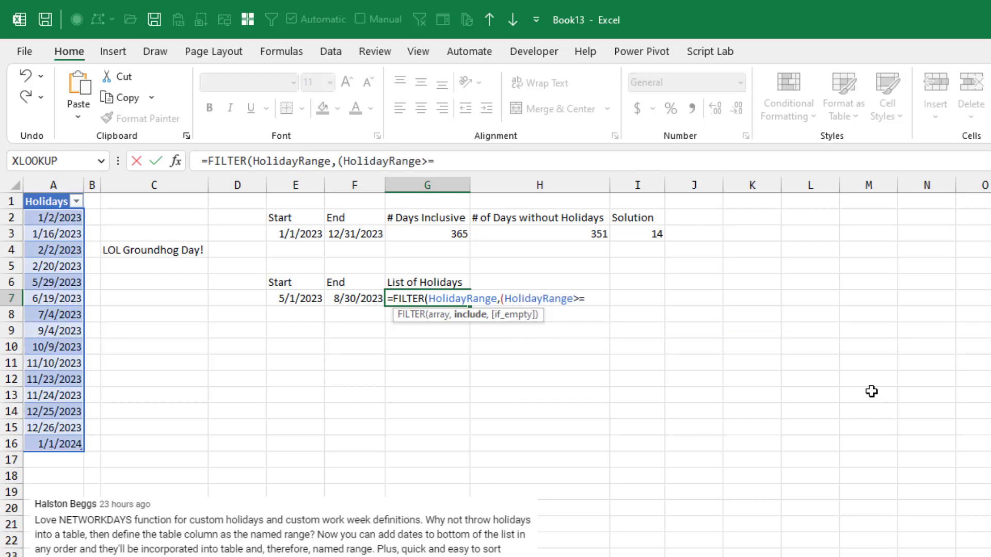
key(Left)
key(Left)
text())
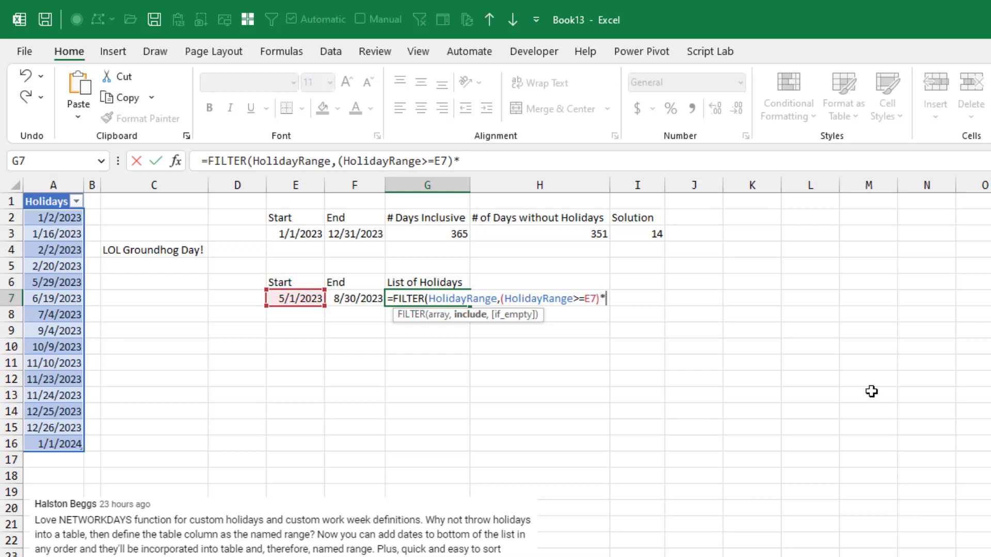
text( ()
text(HolidayRange)
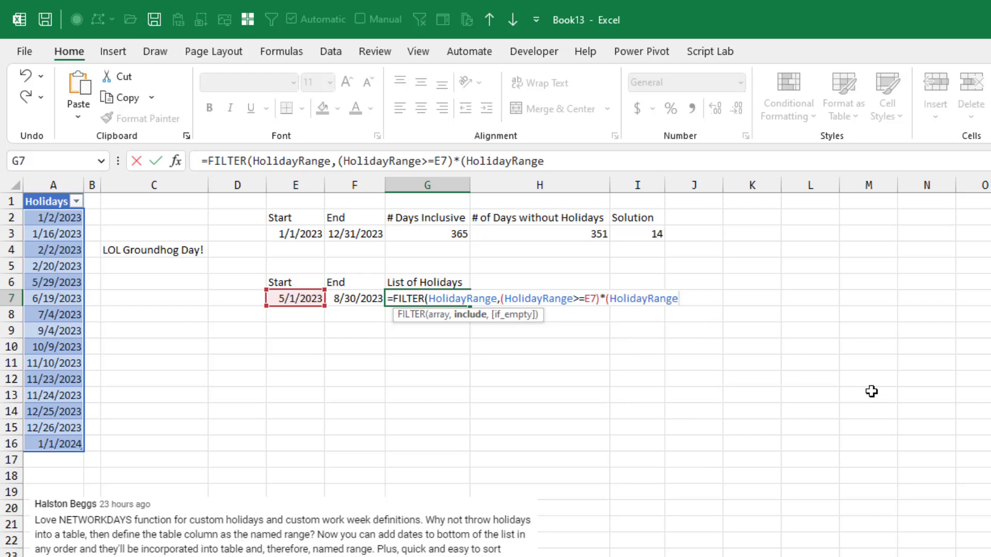
text(<=)
key(Left)
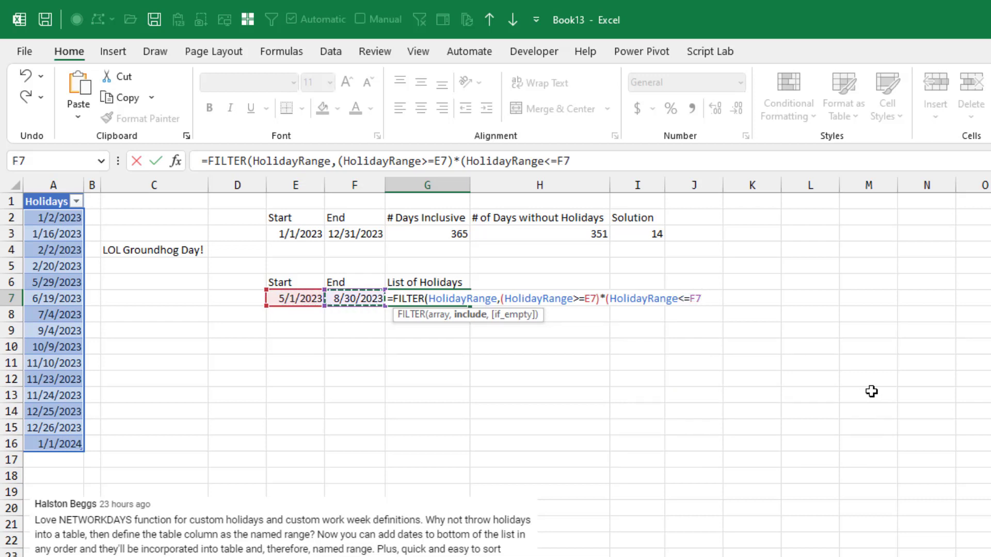
text())
text(,)
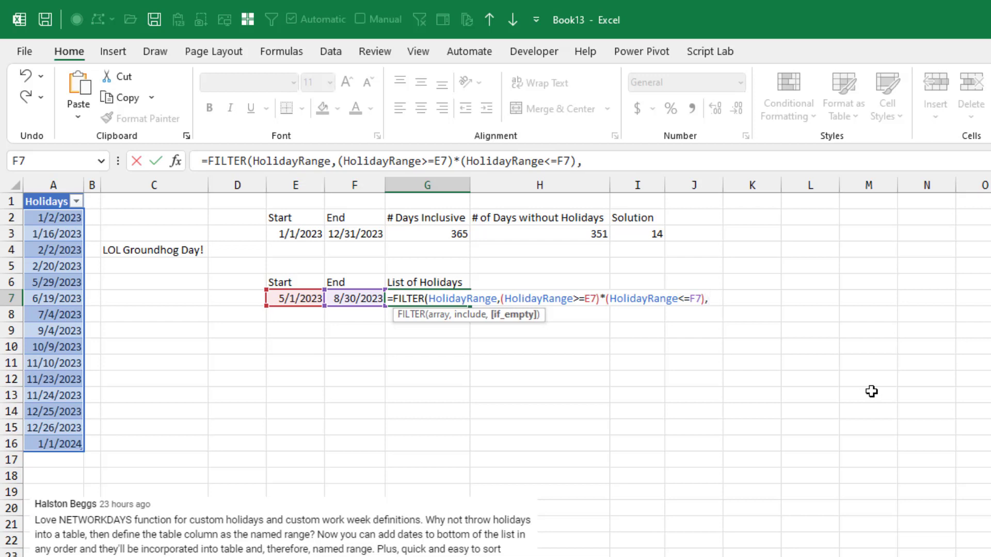
text("No Holidays in this r)
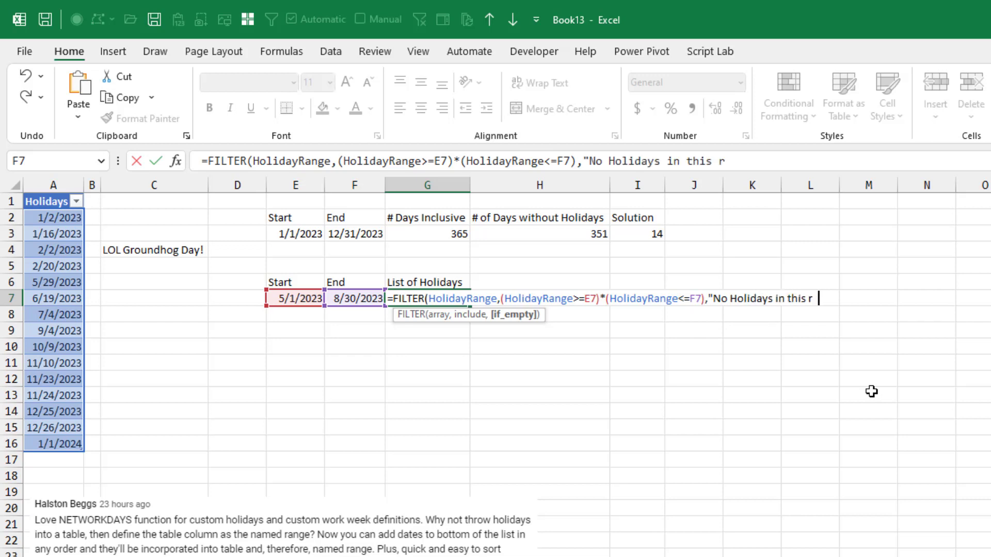
text(ange"))
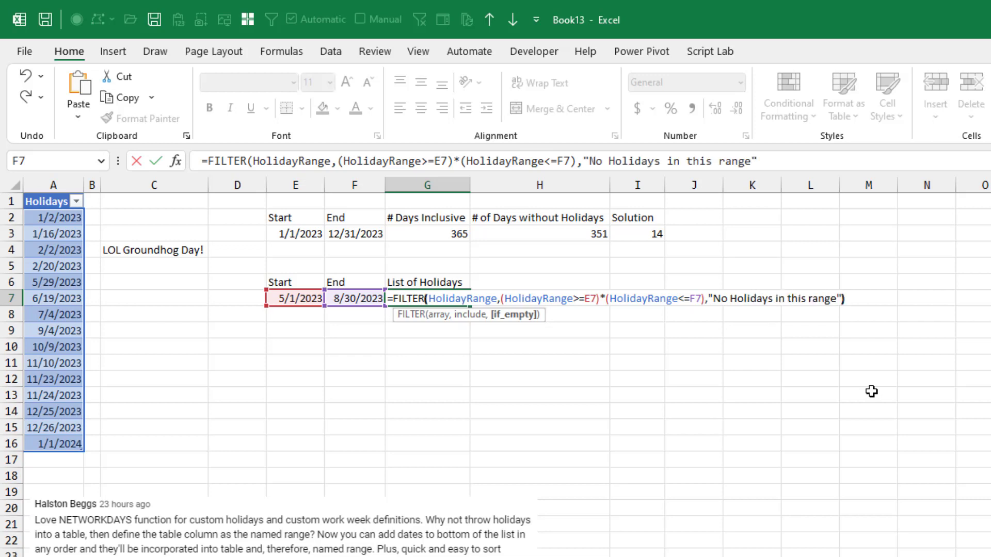
key(Return)
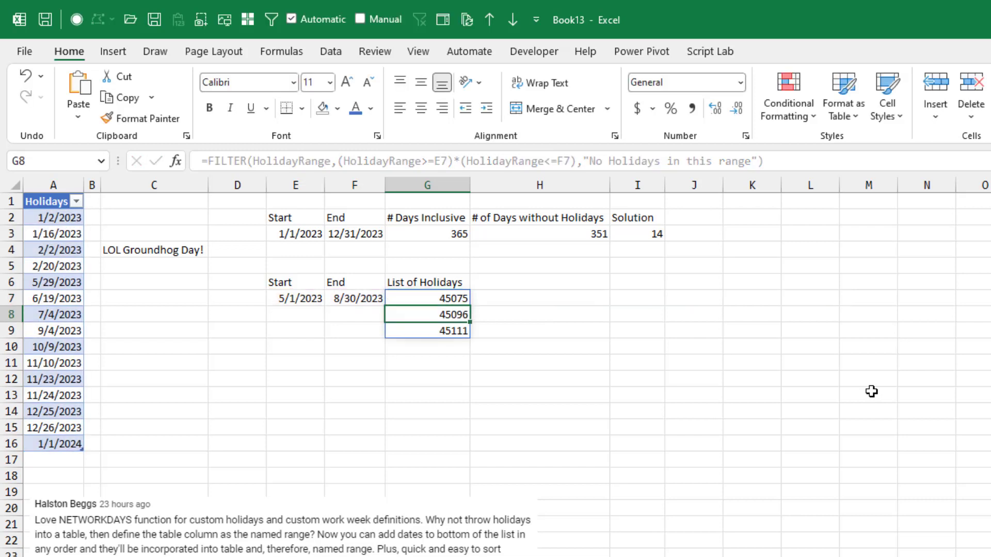
- Format the spilled holiday list in G7 as Short Date
key(Up)
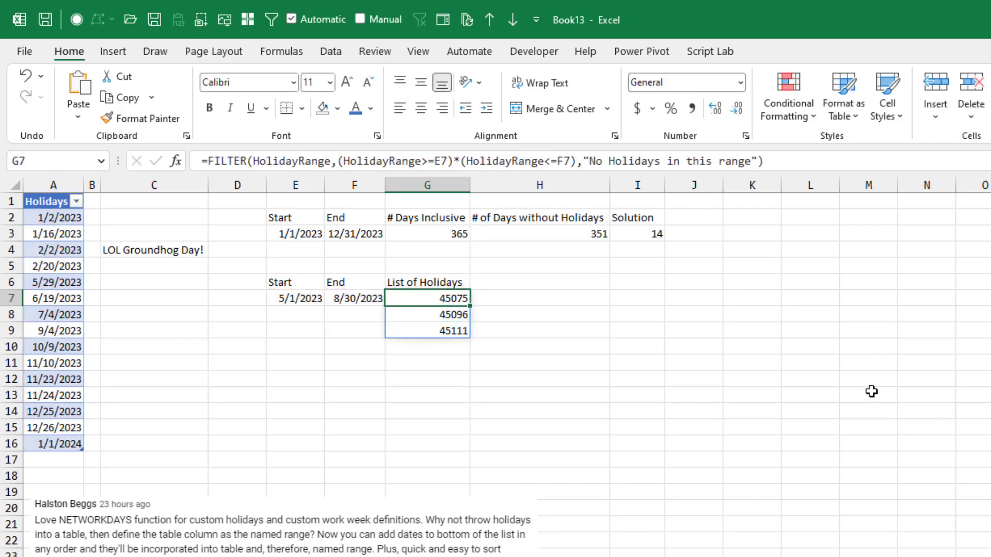
key(shift+Down)
key(shift+Down)
key(shift+Down)
key(shift+Down)
key(shift+Down)
key(shift+Down)
key(shift+Down)
key(shift+Down)
key(shift+Down)
key(shift+Down)
key(shift+Down)
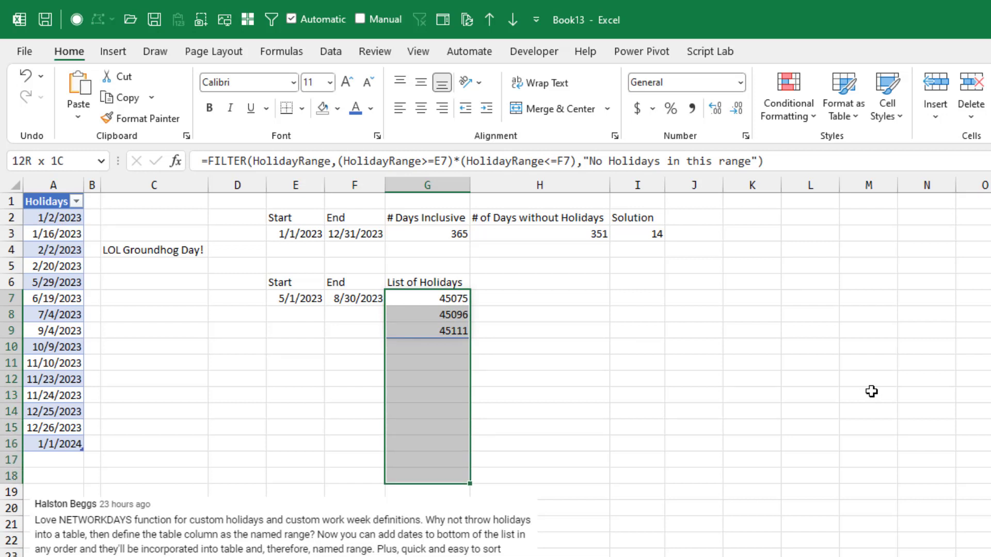
click(741, 83)
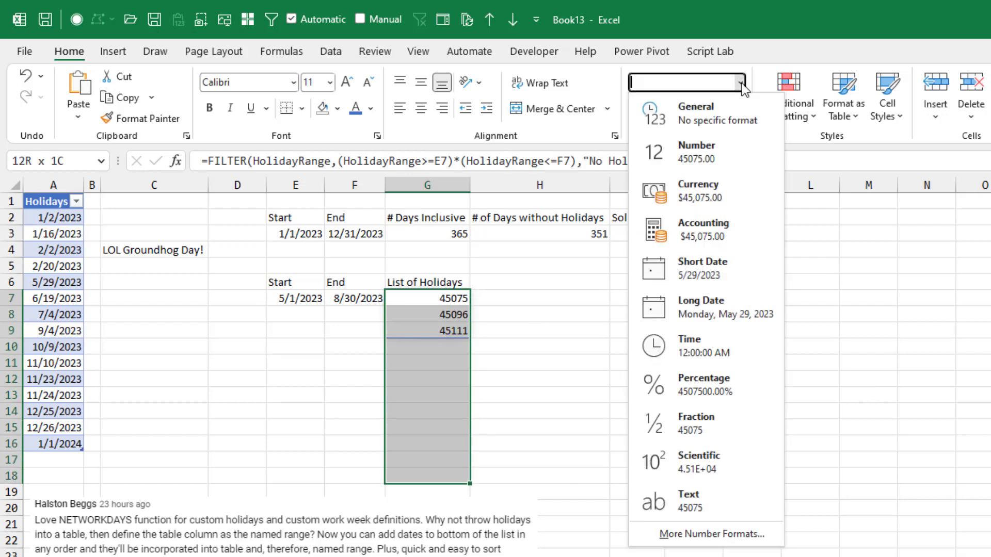
click(711, 267)
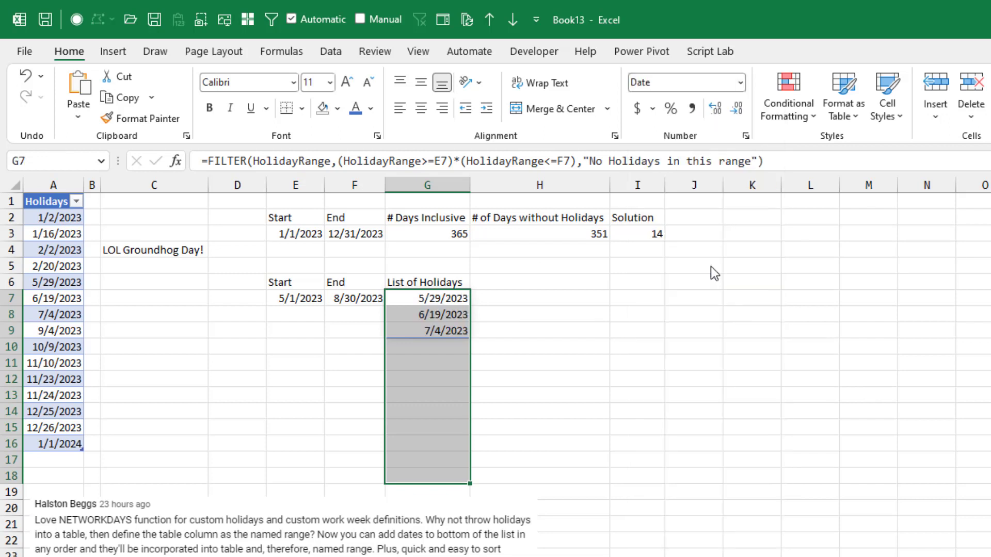
- Change the start date in E7 to 1/1/2022 and the end date in F7 to 12/31/2024
click(298, 299)
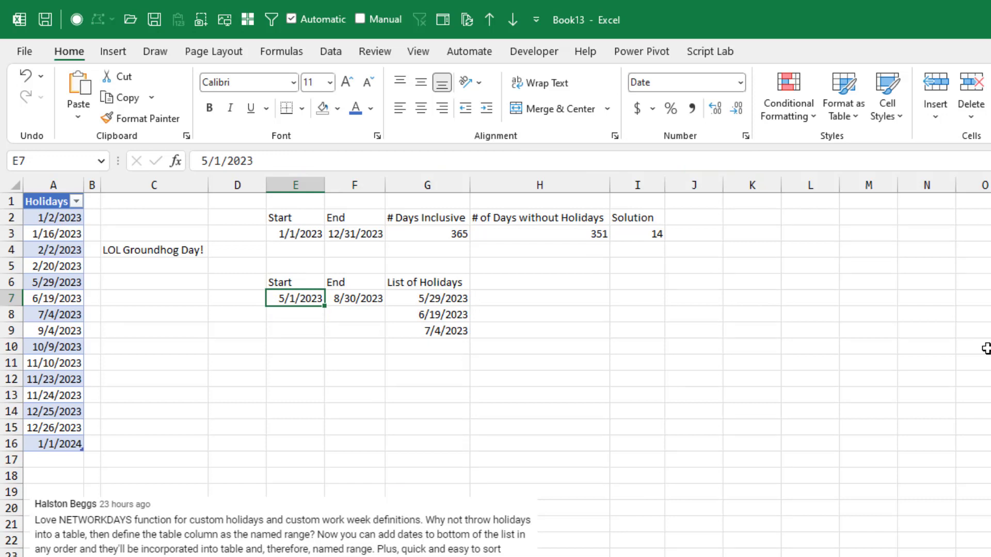
text(1/1/22)
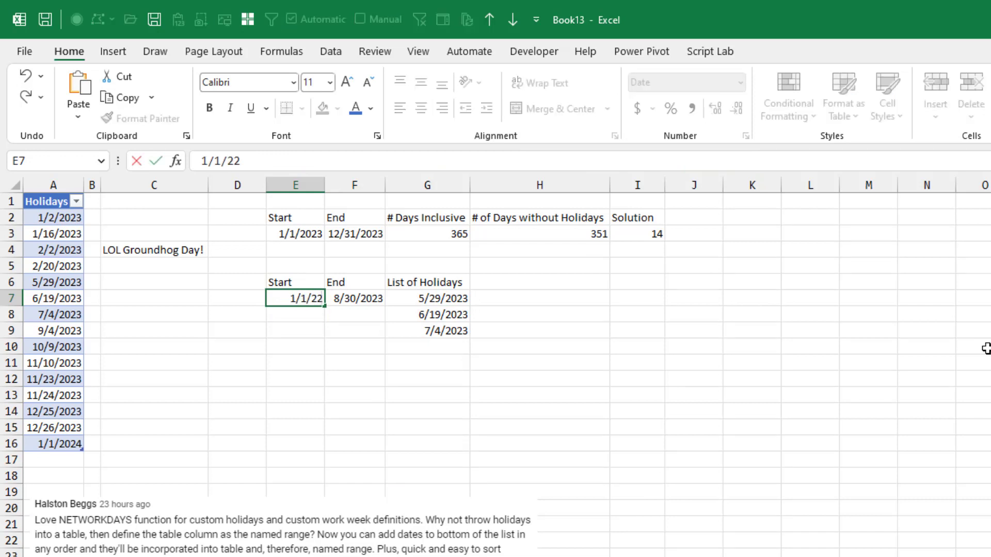
key(Tab)
text(12/)
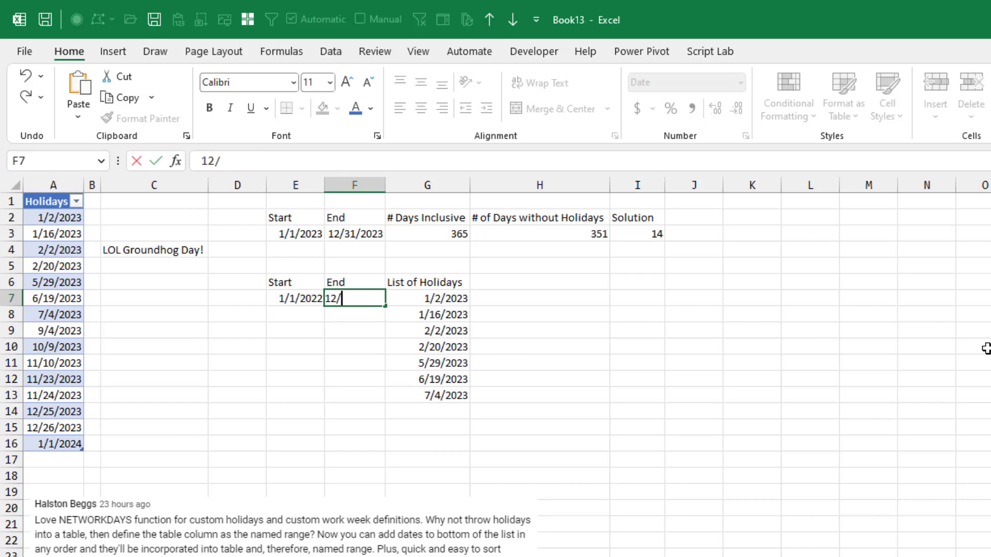
text(31/2024)
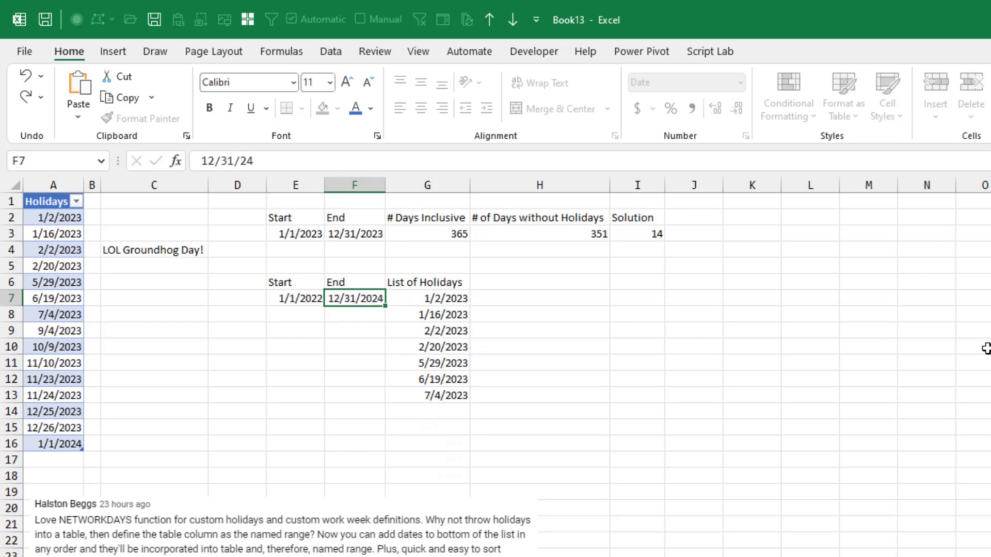
key(Return)
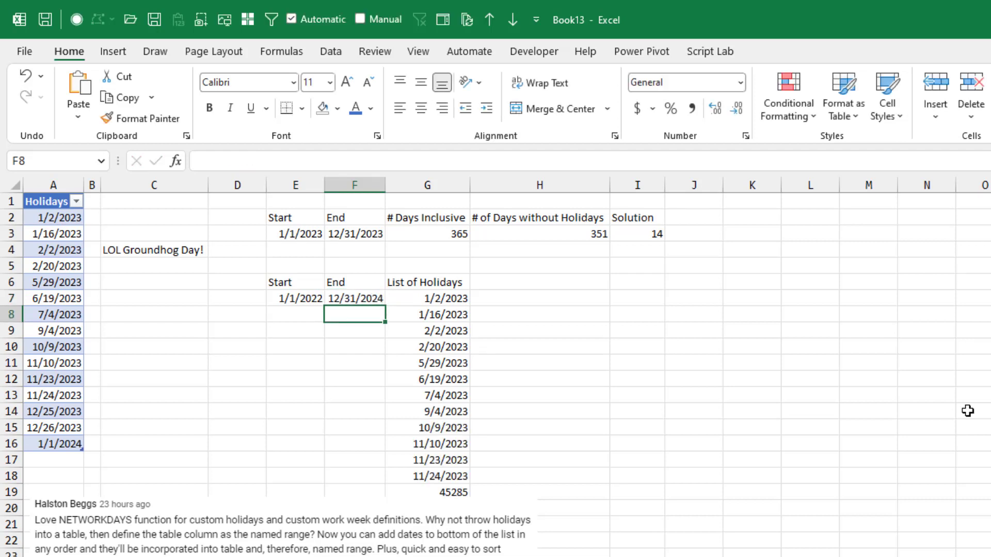
- Move the comment picture off the list and apply Short Date to the whole extended holiday list
drag(288, 542, 287, 556)
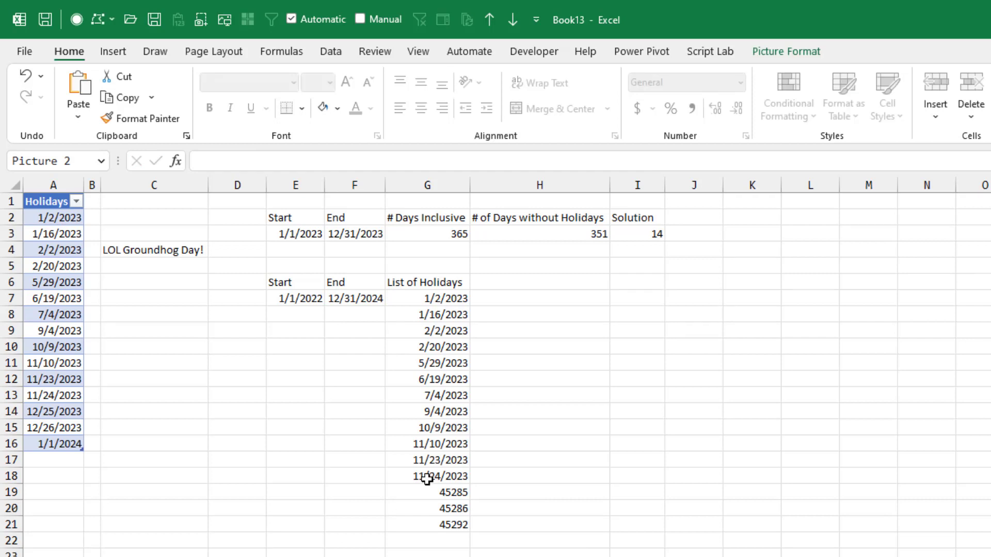
click(442, 303)
drag(442, 304, 441, 556)
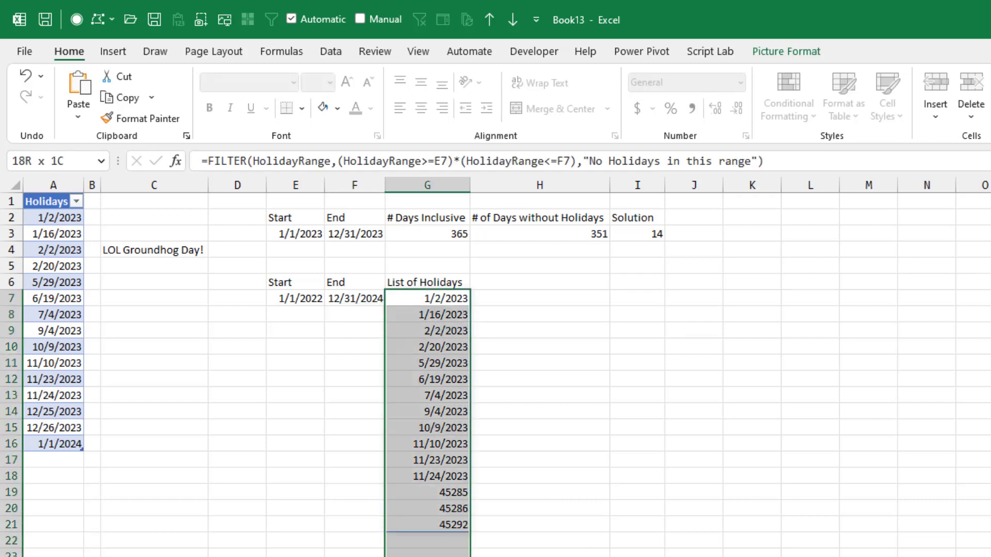
click(742, 84)
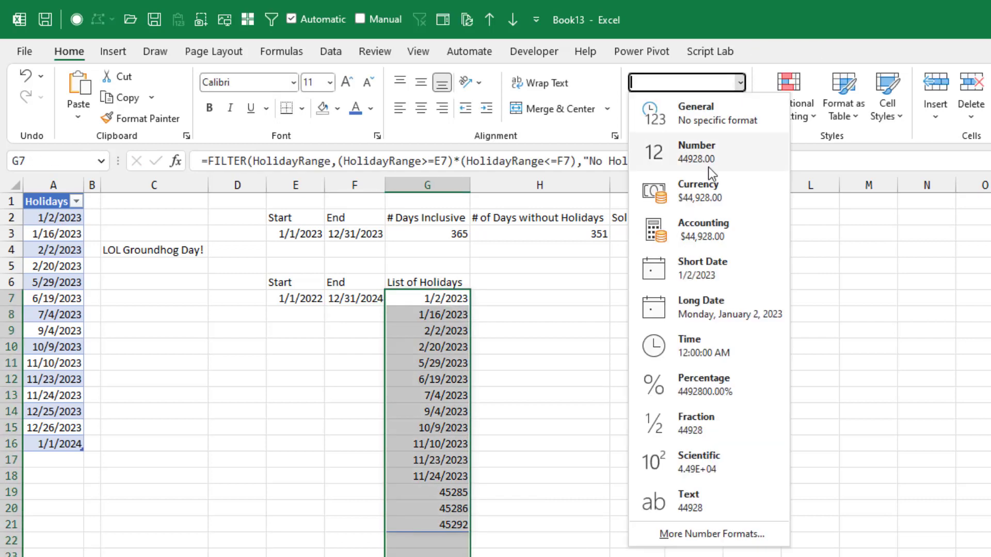
click(706, 265)
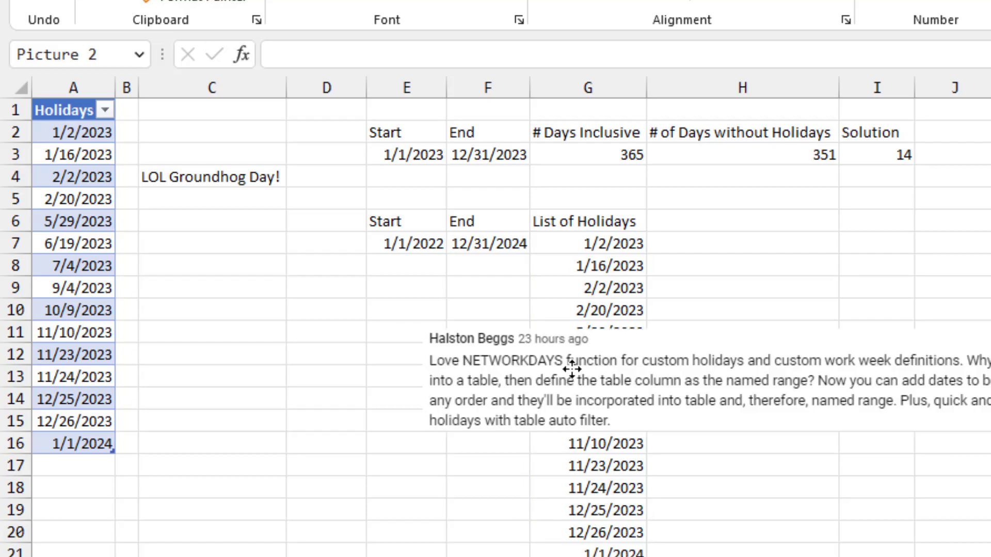
- Drag the comment picture up so it sits over E5:I10
drag(570, 375, 493, 266)
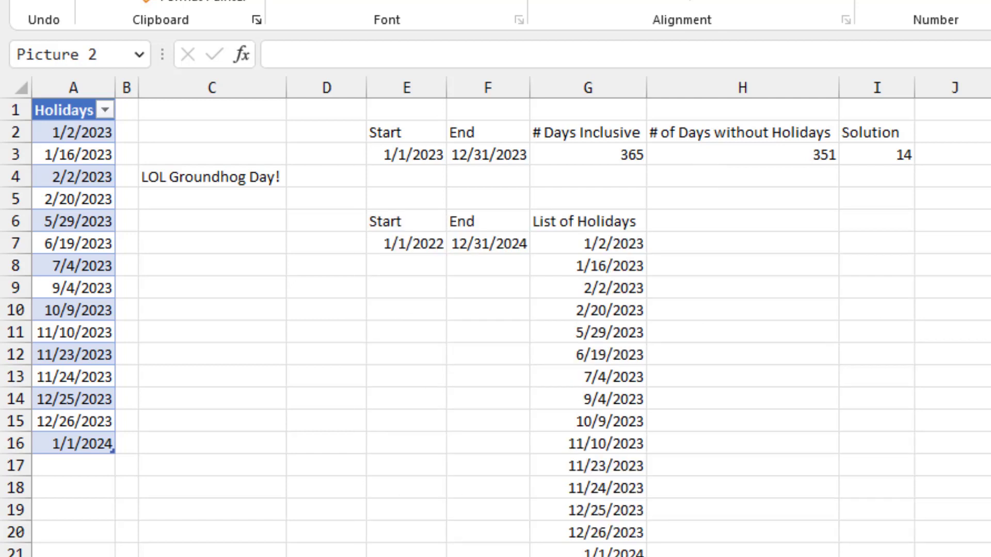
- Review the finished Solution formula in I3 and the FILTER formula in G7
click(890, 157)
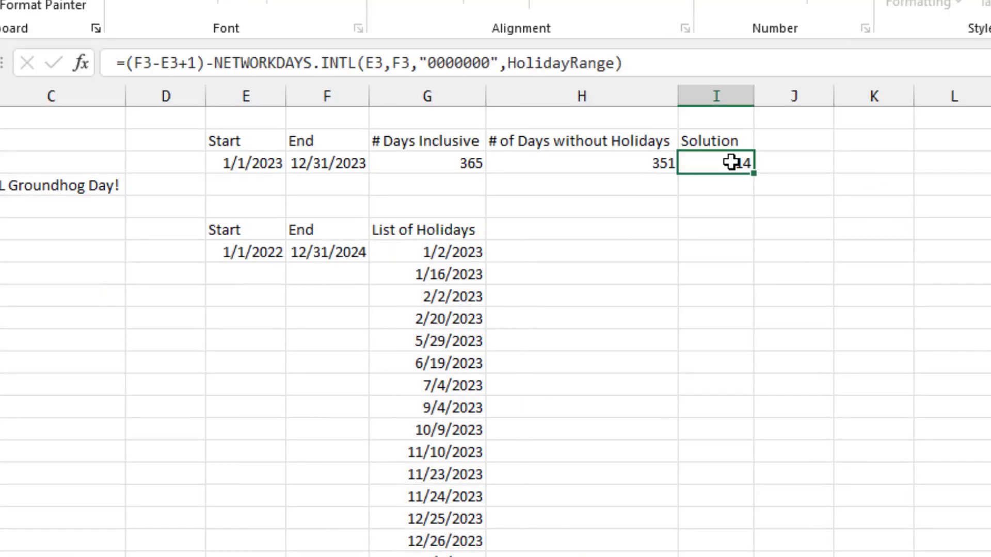
click(460, 249)
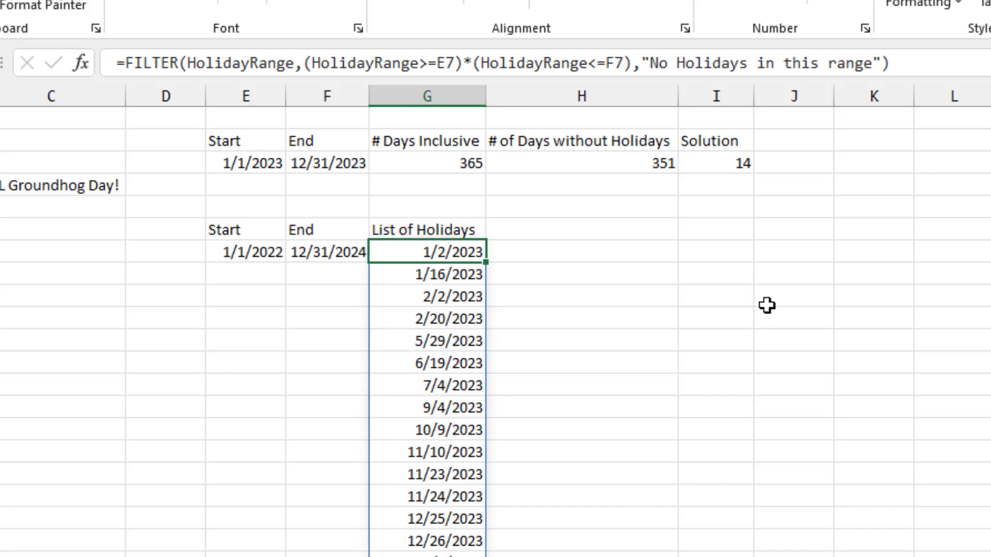